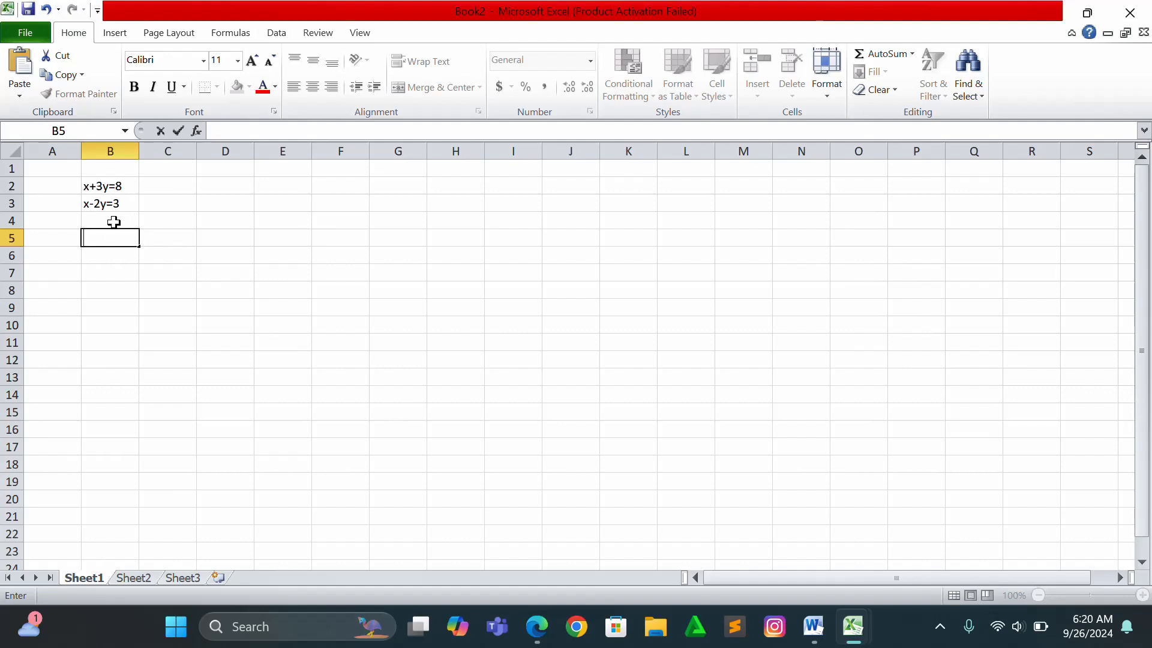
# Enter the matrix equation A*X=C in cell B5, below the two equations
pyautogui.click(103, 237)
pyautogui.write('A*')
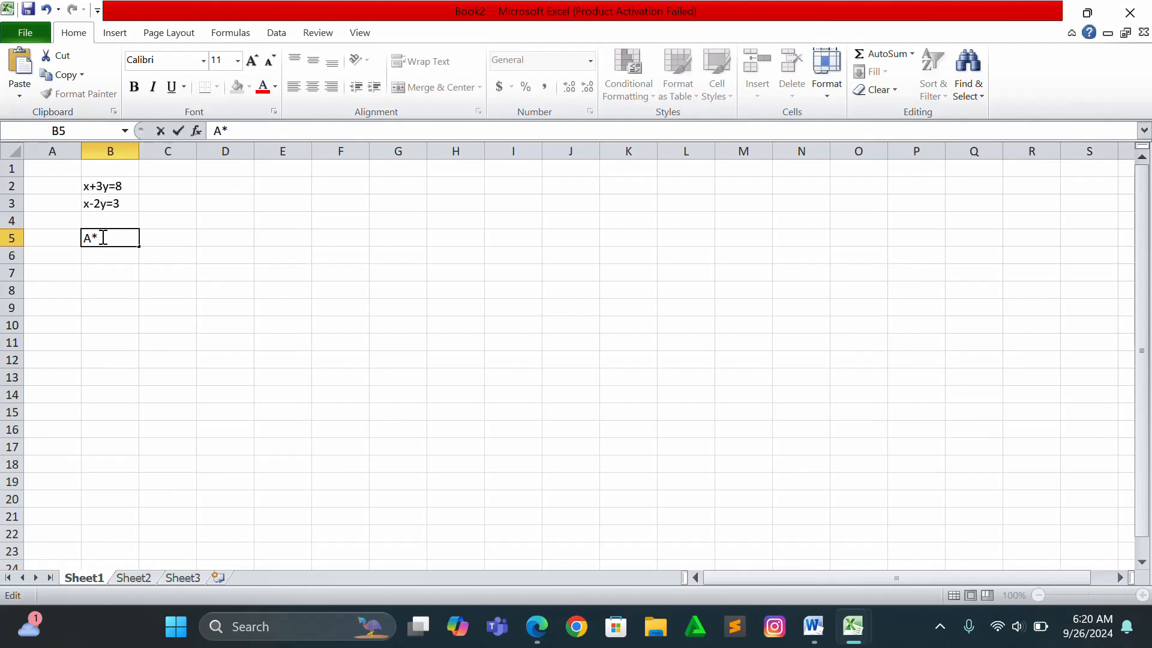
pyautogui.write('x')
pyautogui.press('BackSpace')
pyautogui.write('X=')
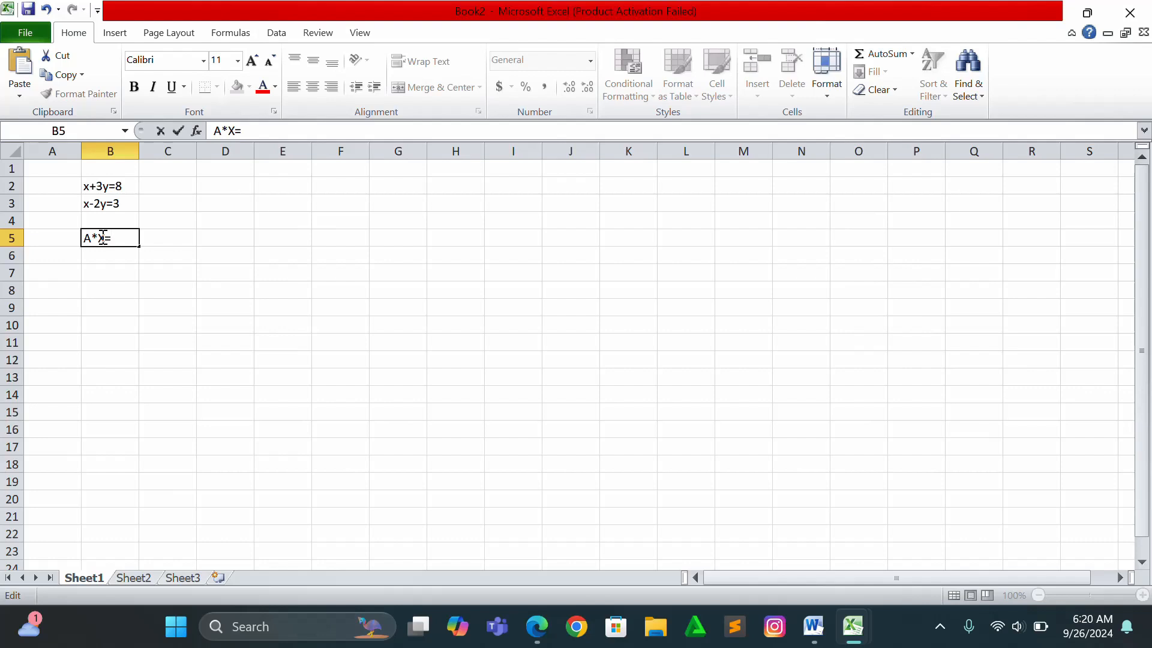
pyautogui.write('C')
pyautogui.click(147, 268)
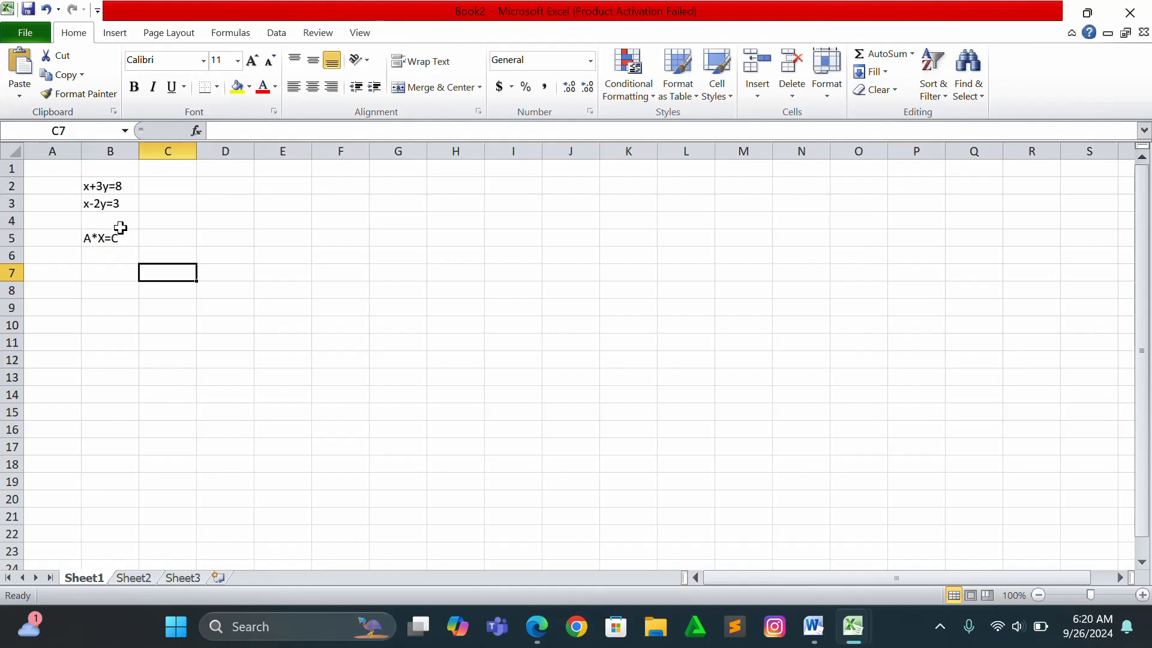
# Label cell B7 "step1: matrices of A"
pyautogui.click(90, 274)
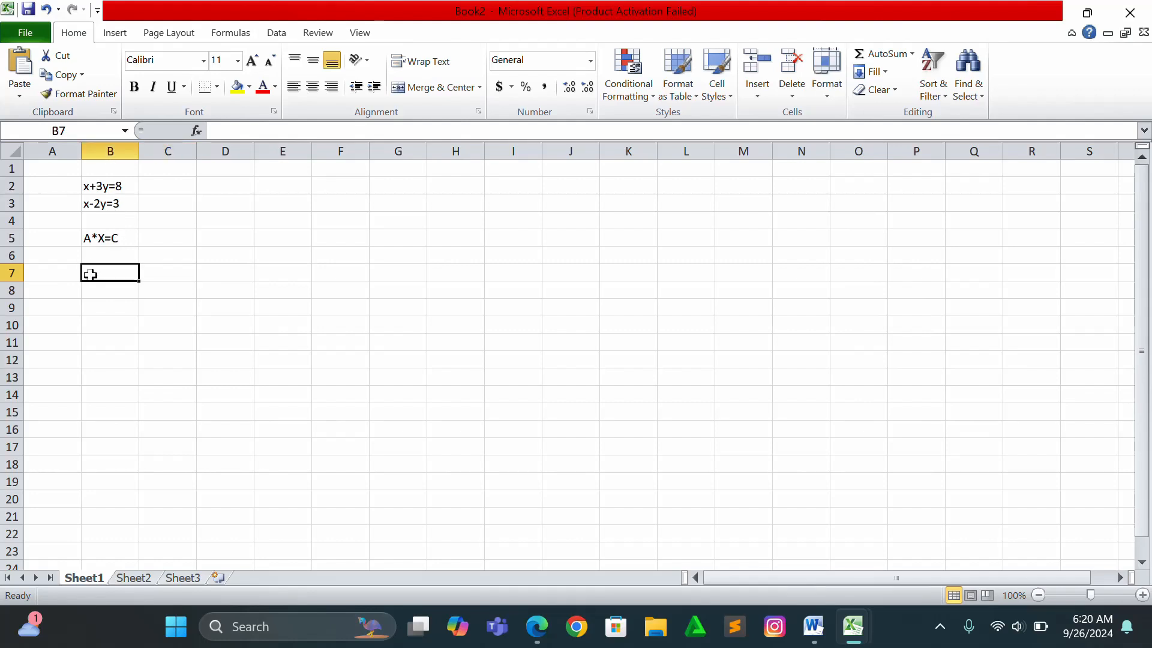
pyautogui.write('step1')
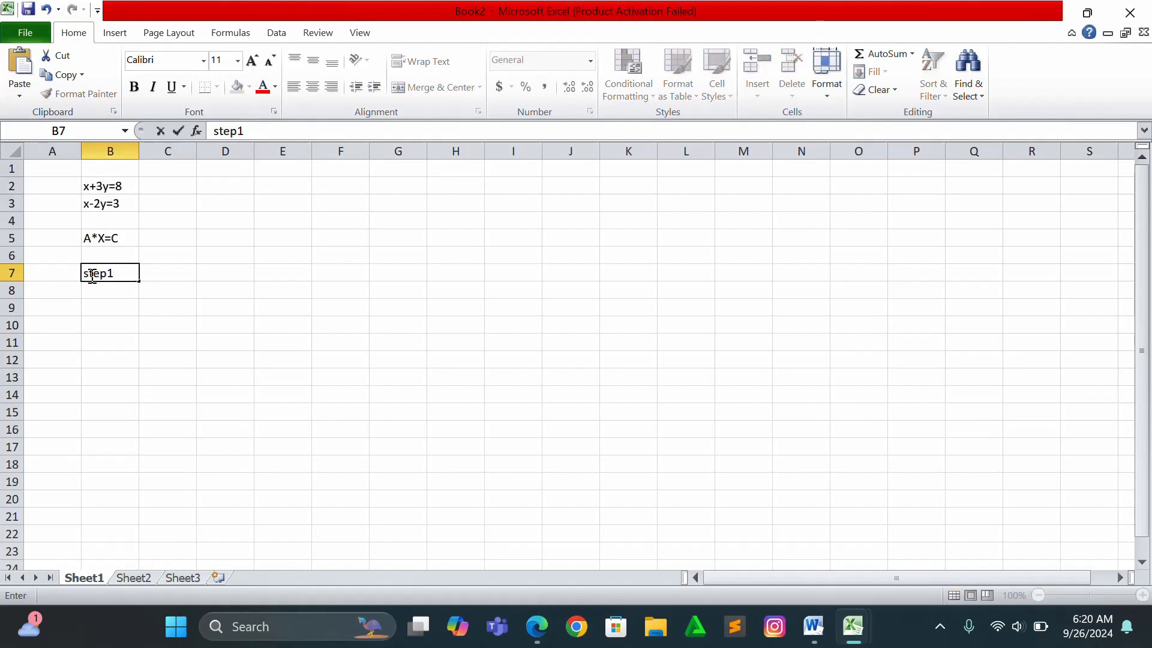
pyautogui.write(': matri')
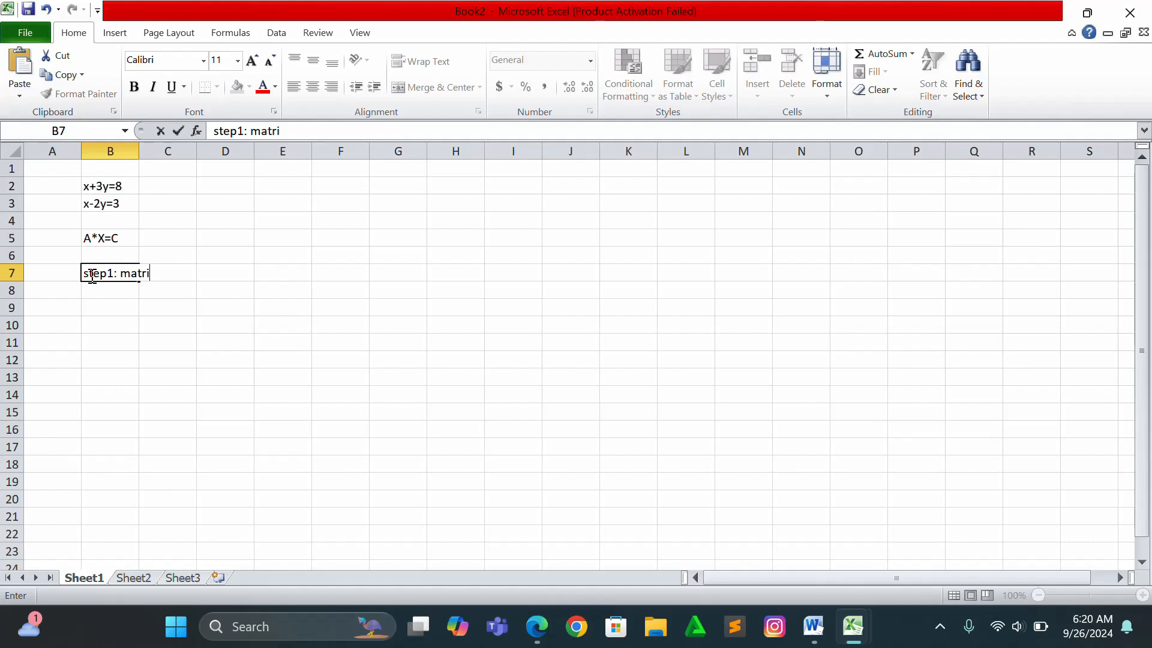
pyautogui.write('ces o')
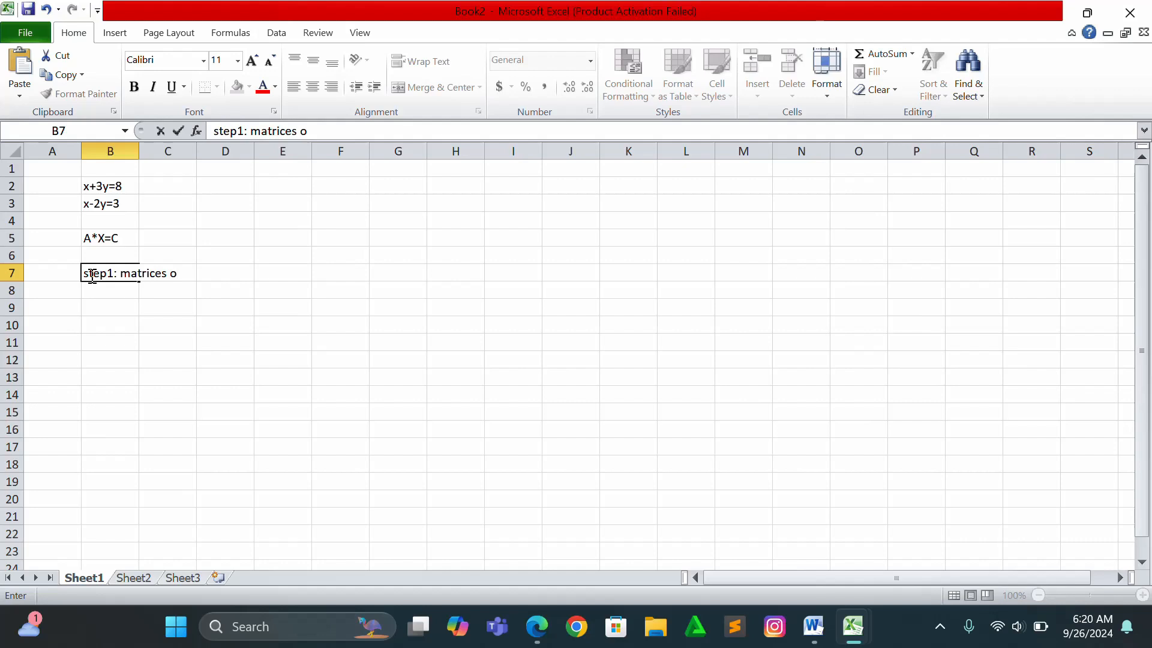
pyautogui.write('A')
pyautogui.press('BackSpace')
pyautogui.write('f')
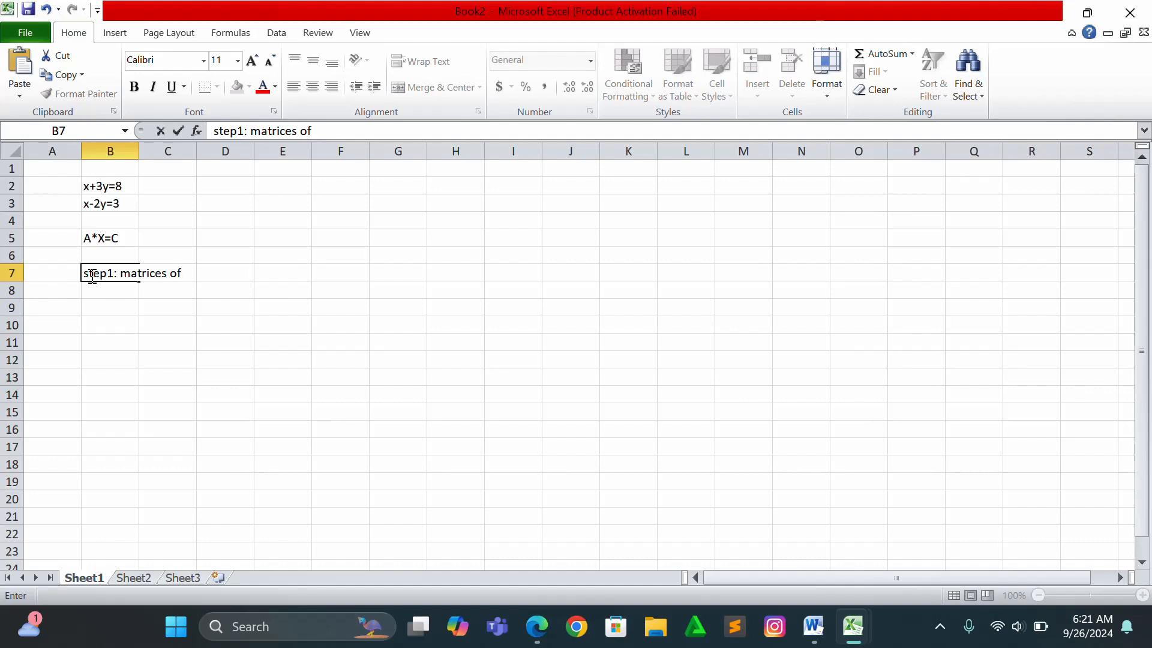
pyautogui.write(' A')
# Fill the 2x2 coefficient matrix A in D7:E8 with 1 and 3 in the first row, 1 and -2 in the second
pyautogui.click(232, 277)
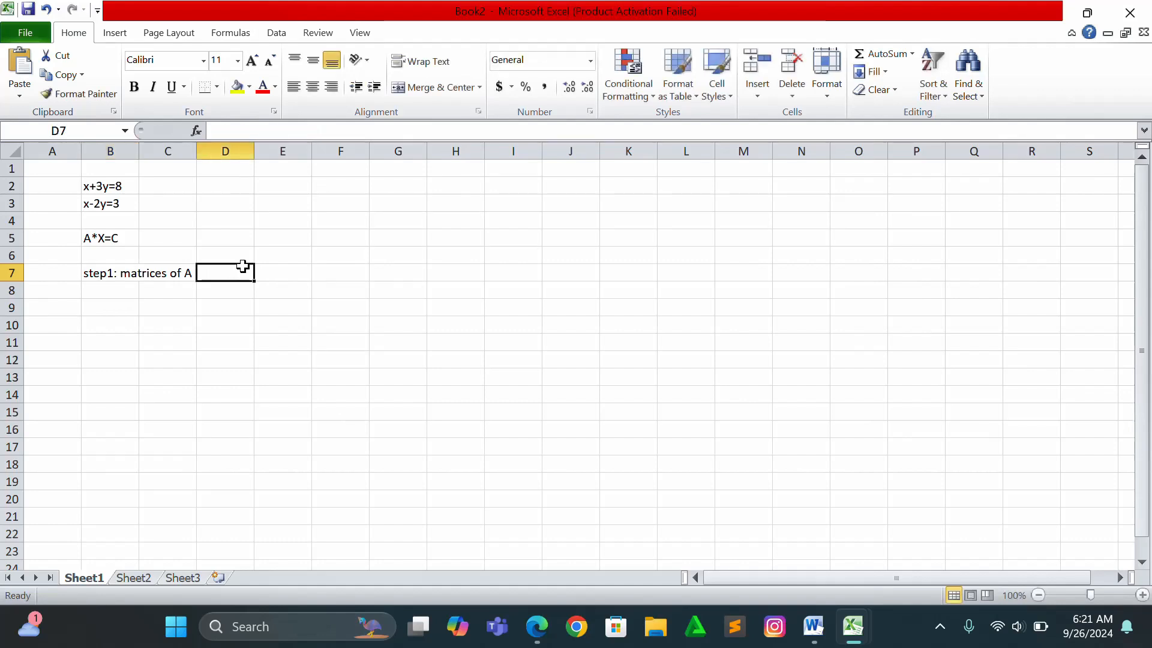
pyautogui.moveTo(245, 271); pyautogui.dragTo(272, 287)
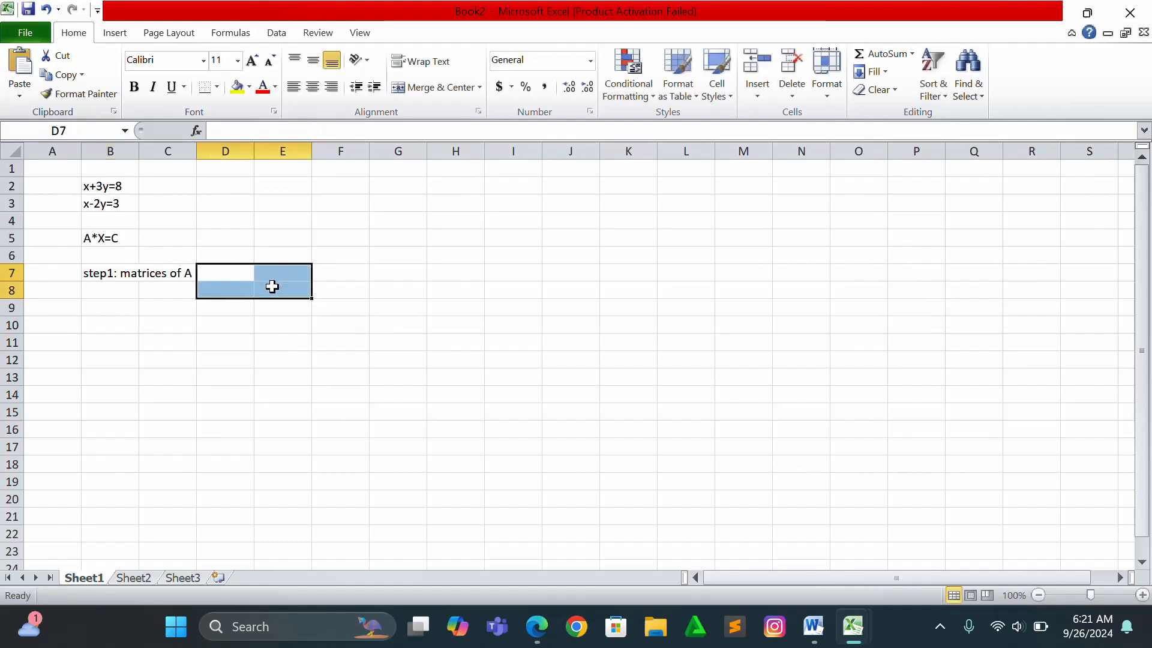
pyautogui.click(220, 274)
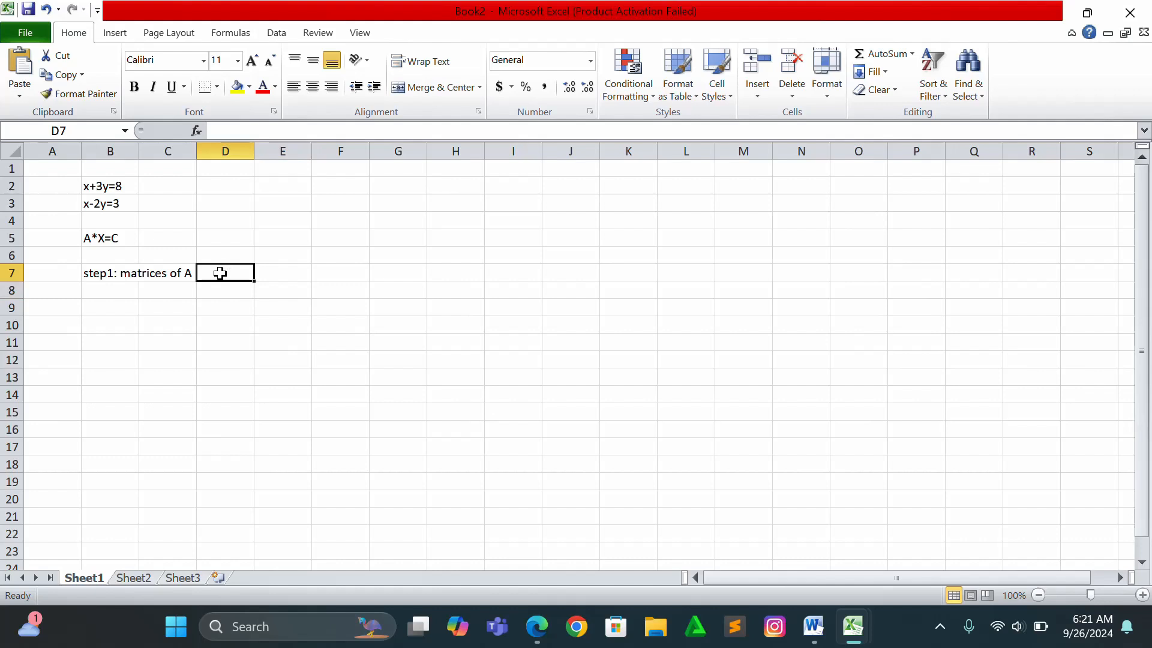
pyautogui.write('1')
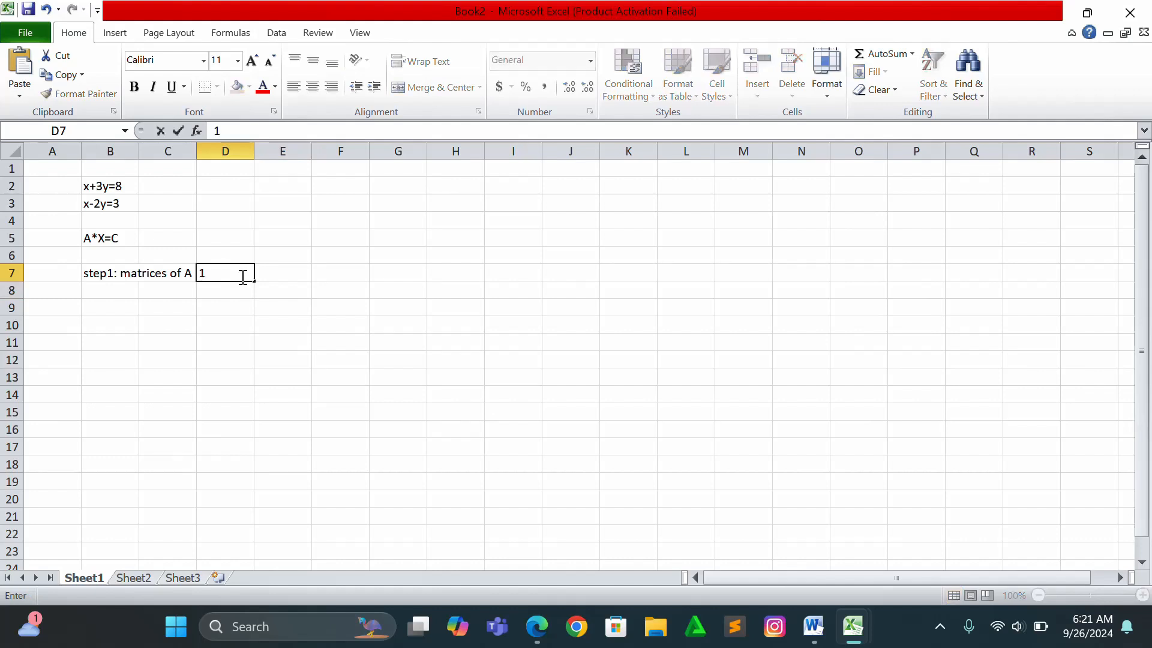
pyautogui.click(279, 273)
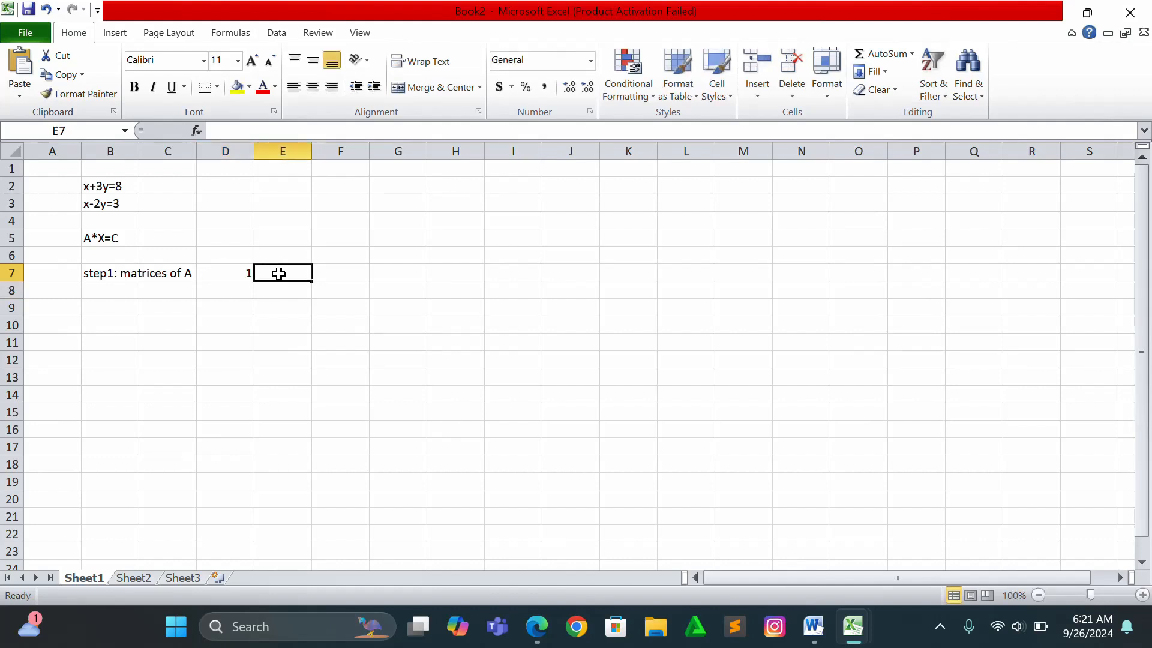
pyautogui.write('3')
pyautogui.click(223, 292)
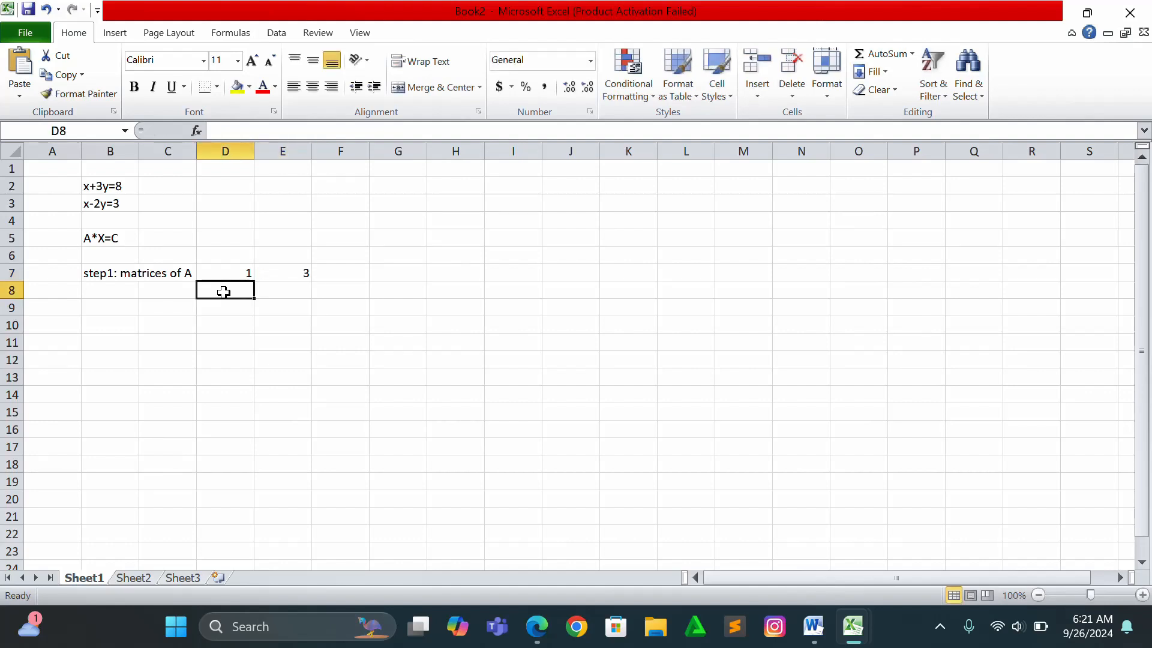
pyautogui.write('1')
pyautogui.click(288, 290)
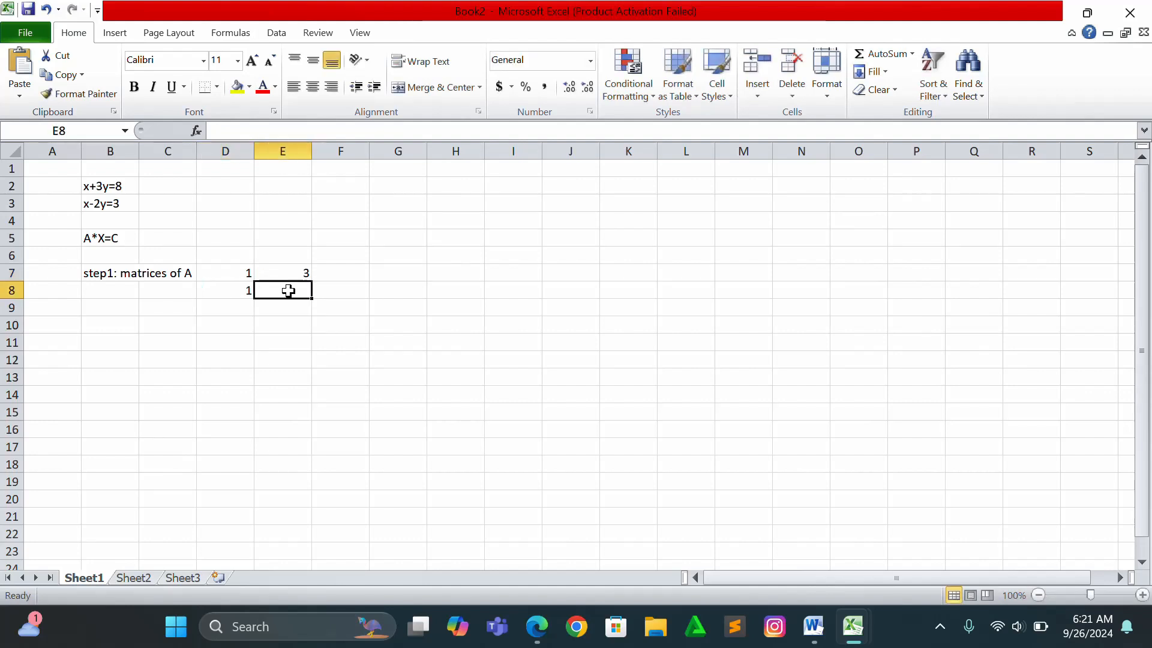
pyautogui.write('-2')
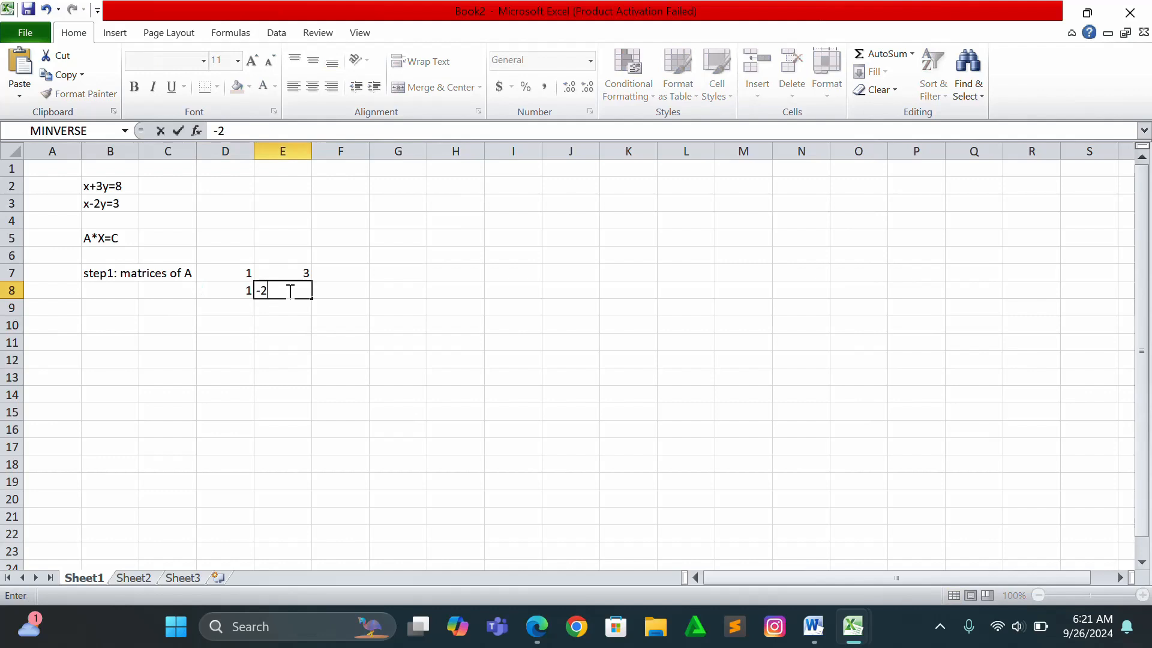
# Enter the unknowns x in cell G7 and y in cell G8
pyautogui.click(394, 274)
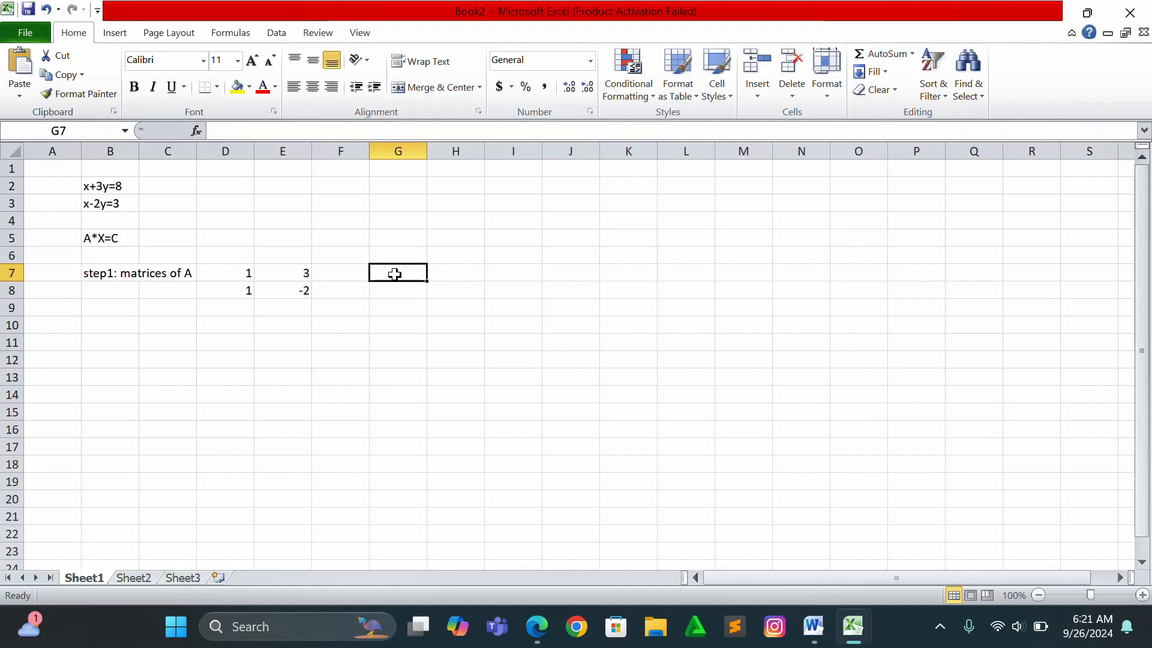
pyautogui.write('x')
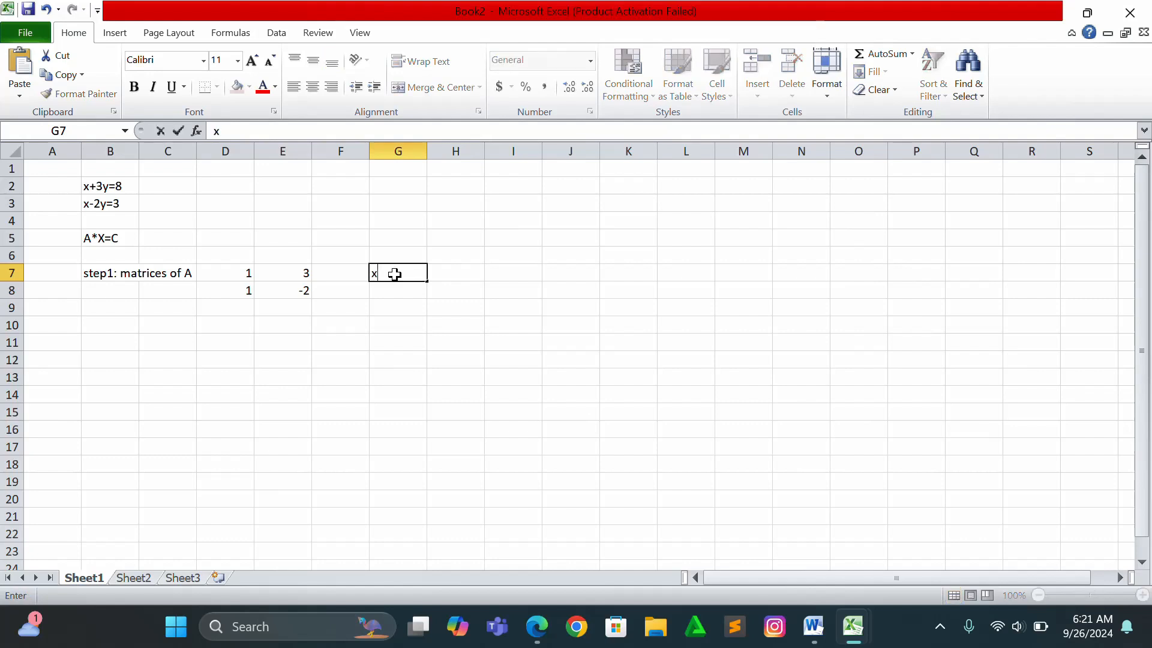
pyautogui.press('Return')
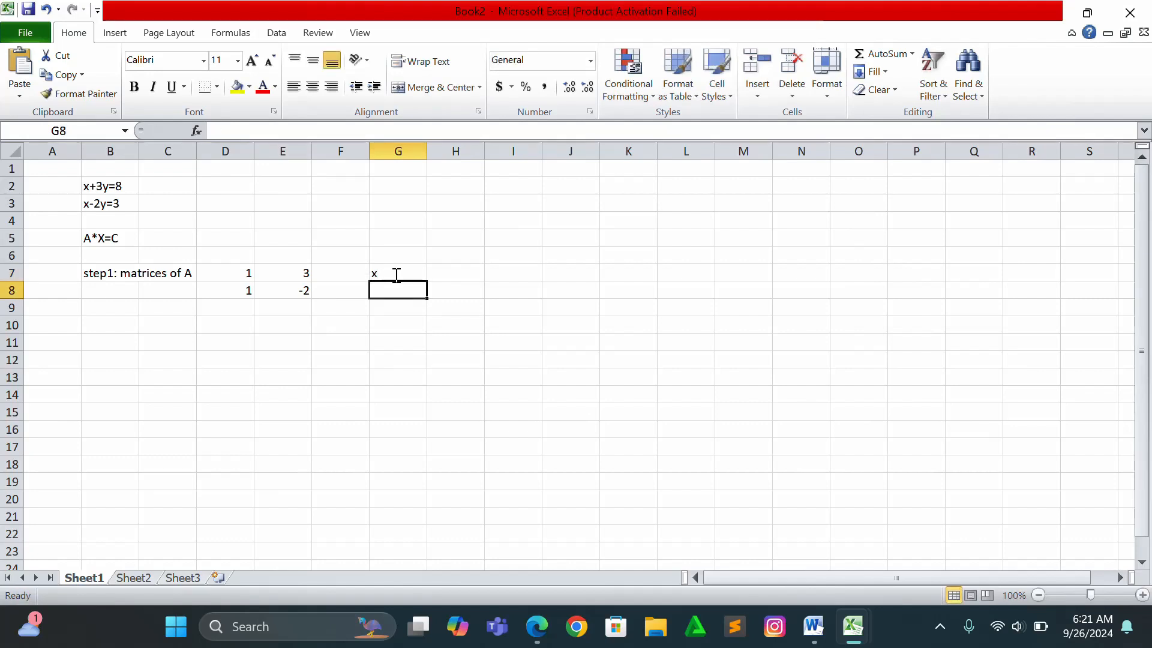
pyautogui.write('y')
# Label the constants matrix c in cell I7 and enter its values 8 in J7 and 3 in J8
pyautogui.click(496, 271)
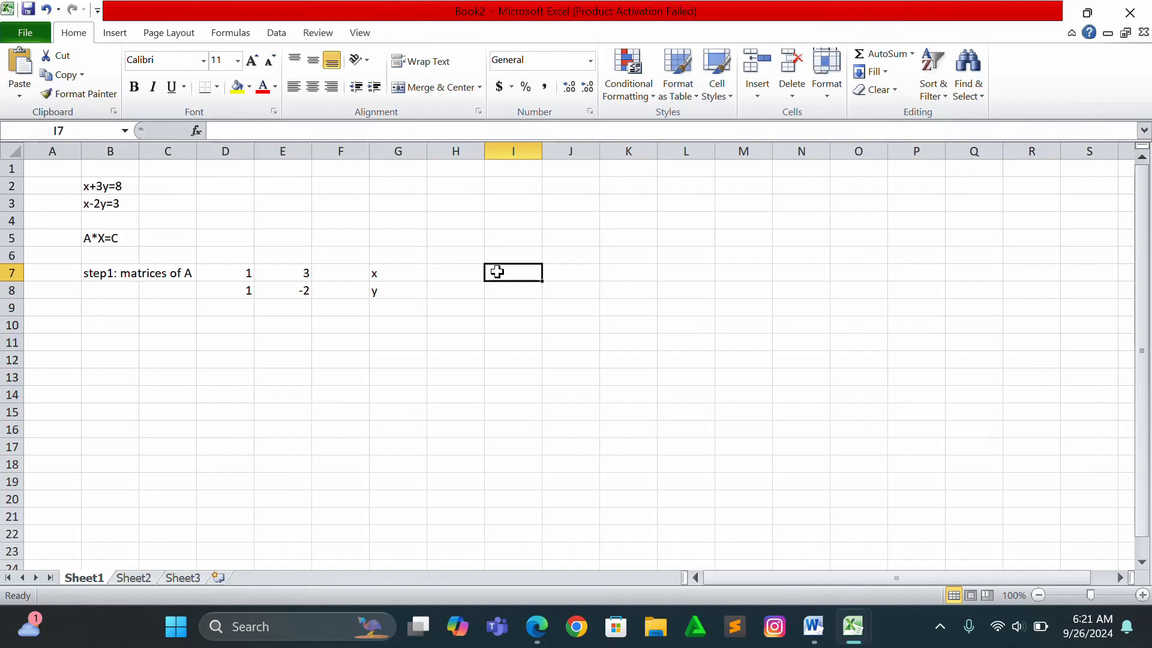
pyautogui.write('c')
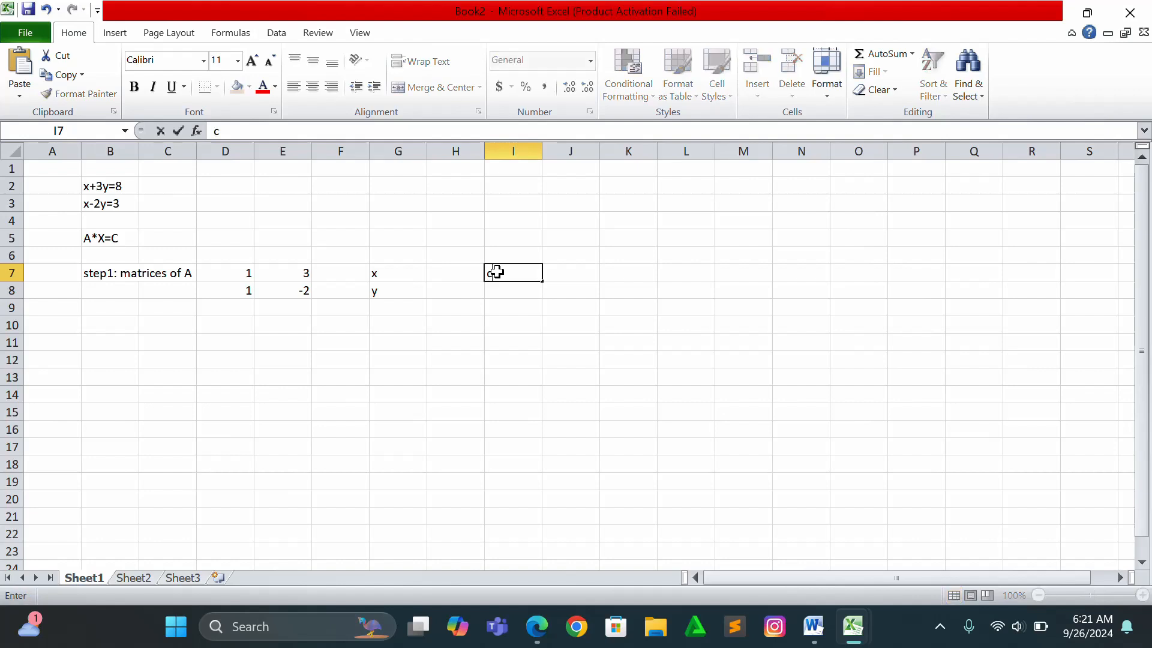
pyautogui.click(566, 274)
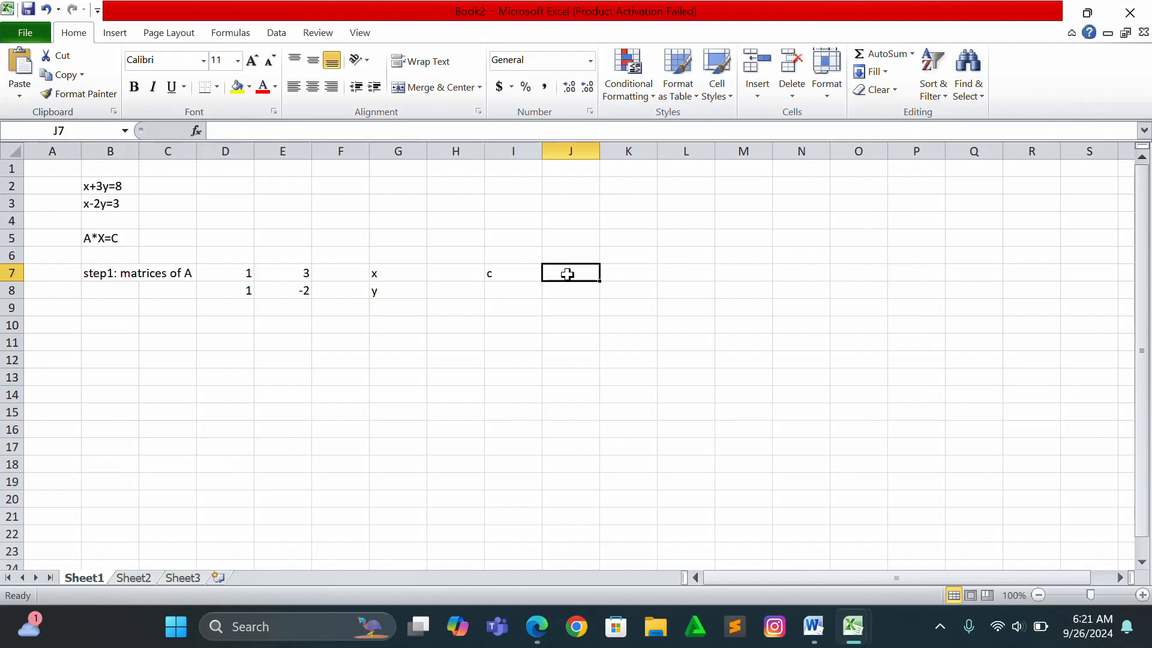
pyautogui.write('8')
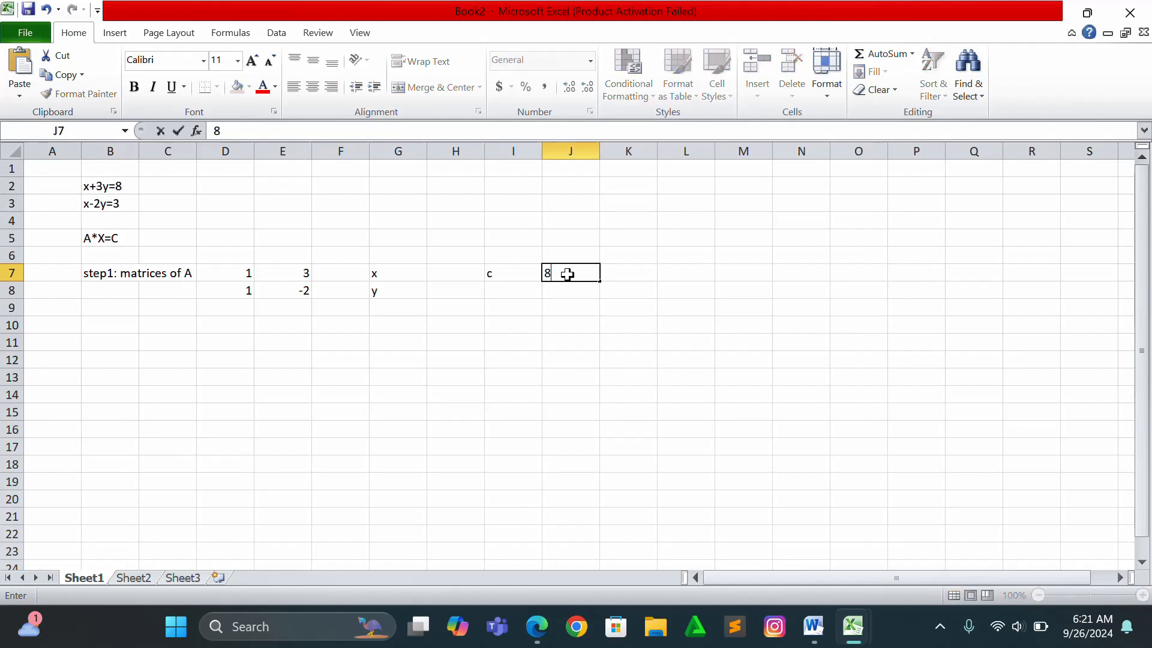
pyautogui.press('Return')
pyautogui.write('3')
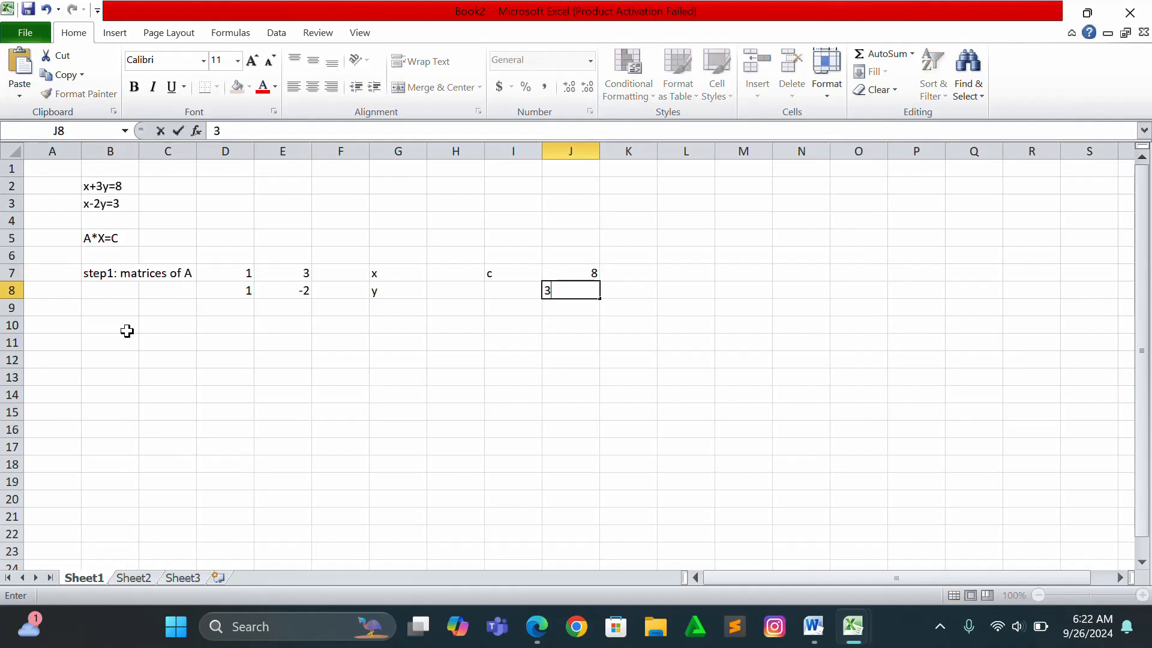
# Label cell B11 "step2: using inverse of matrices A"
pyautogui.click(92, 343)
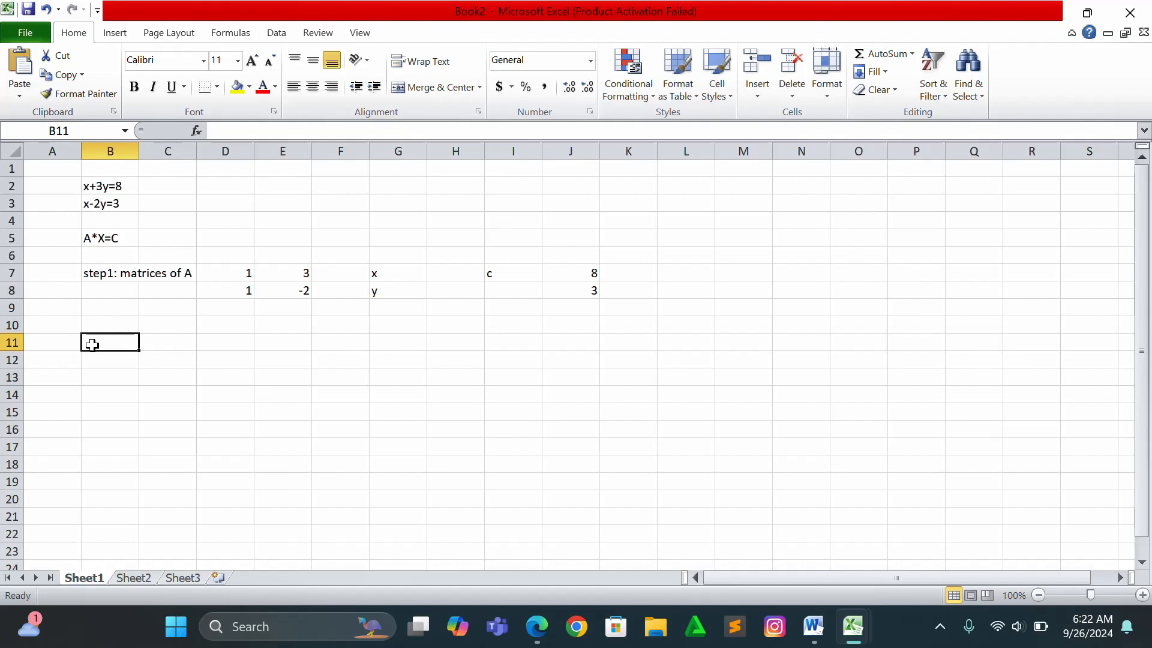
pyautogui.write('st')
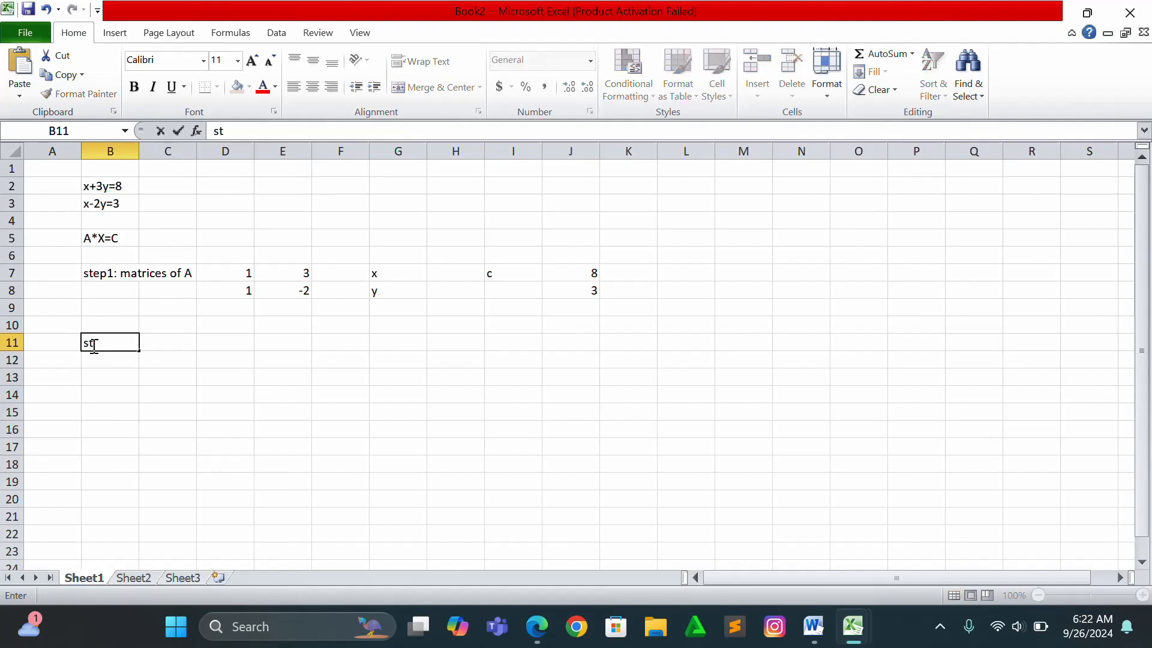
pyautogui.write('ep2:')
pyautogui.write('usin')
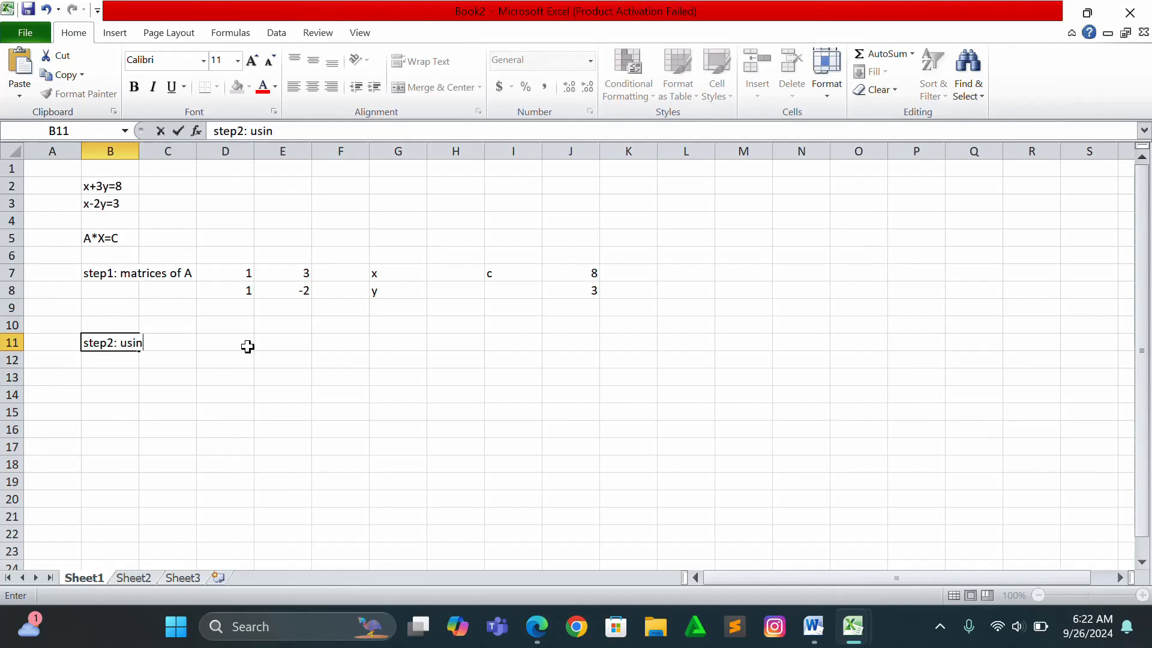
pyautogui.write('g inv')
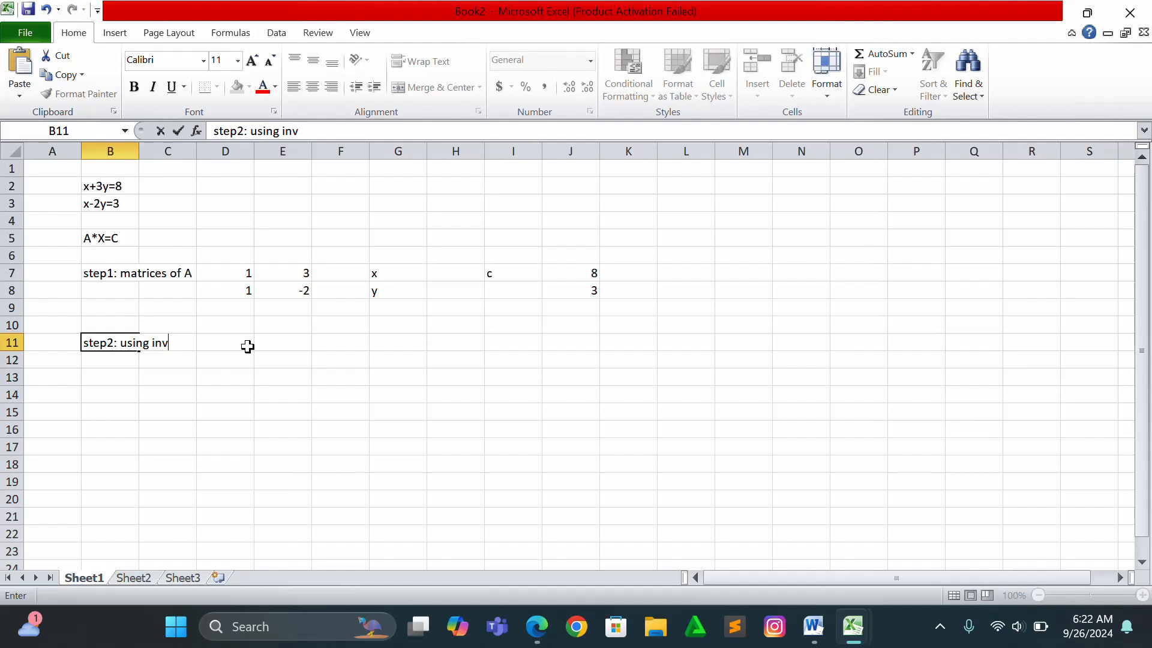
pyautogui.write('erse of')
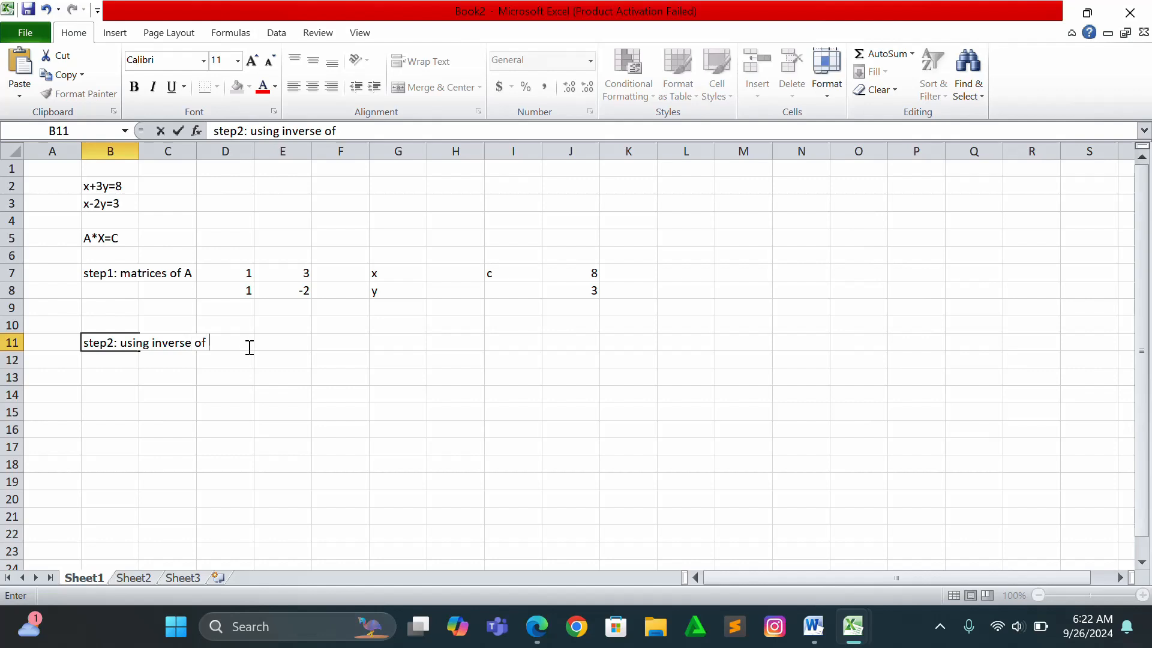
pyautogui.write(' matrices')
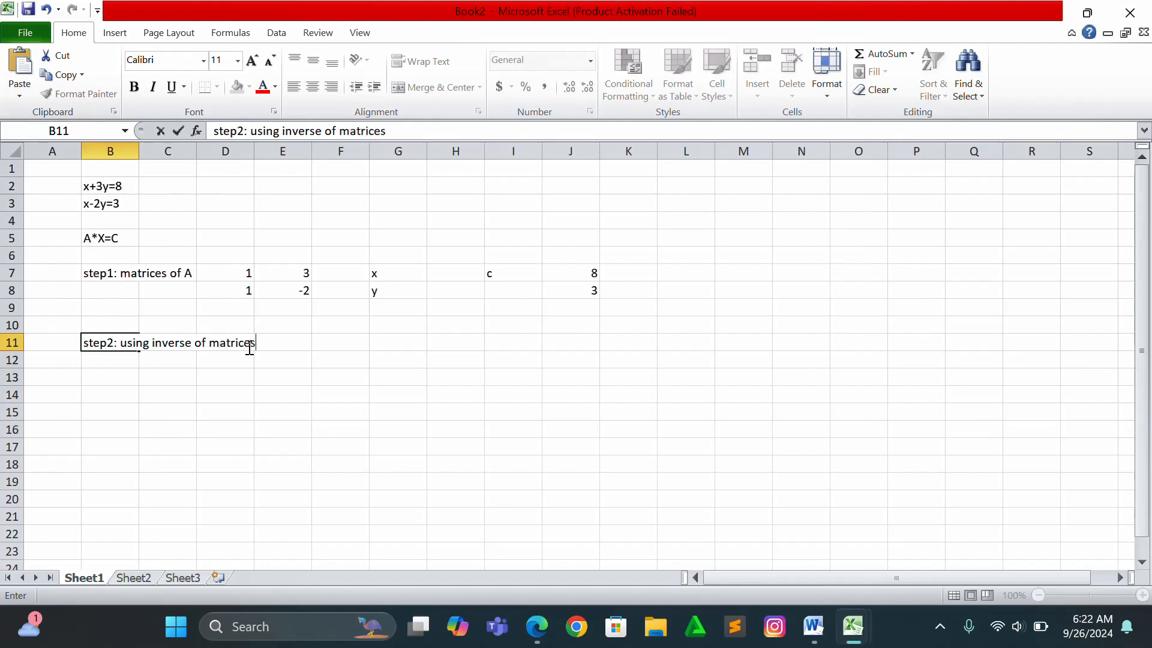
pyautogui.write(' A')
# Try to compute the inverse of matrix A in F11:G12 with the ordinary formula =minverse(D7:E8)
pyautogui.click(319, 346)
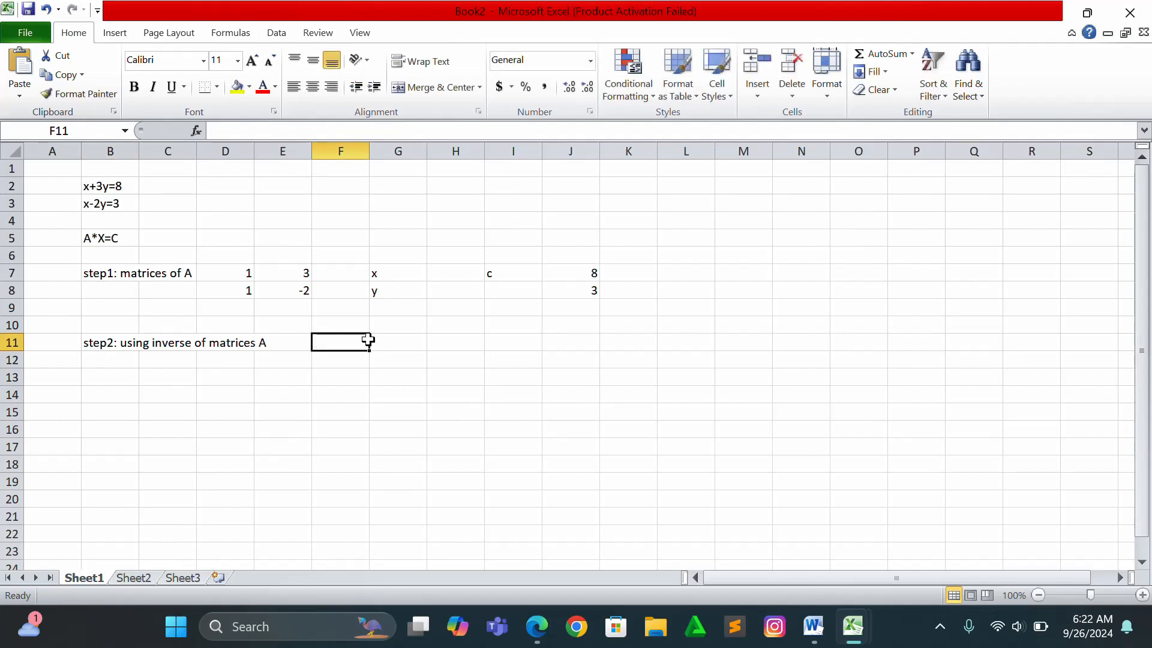
pyautogui.moveTo(359, 340); pyautogui.dragTo(390, 362)
pyautogui.write('=')
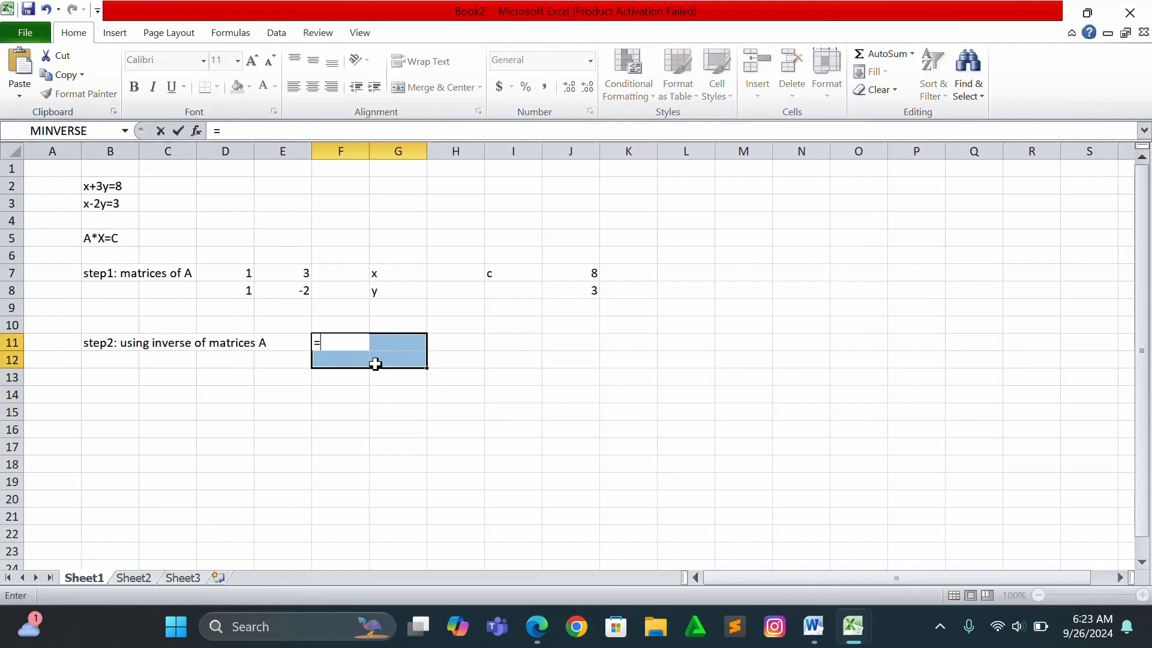
pyautogui.write('m')
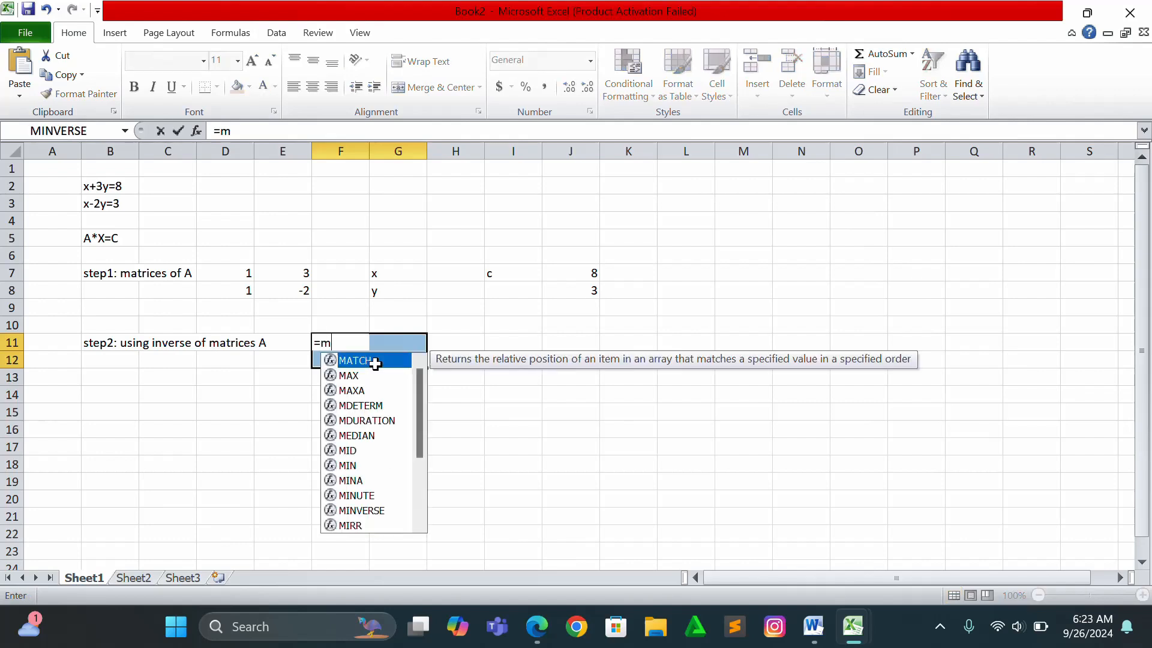
pyautogui.write('inv')
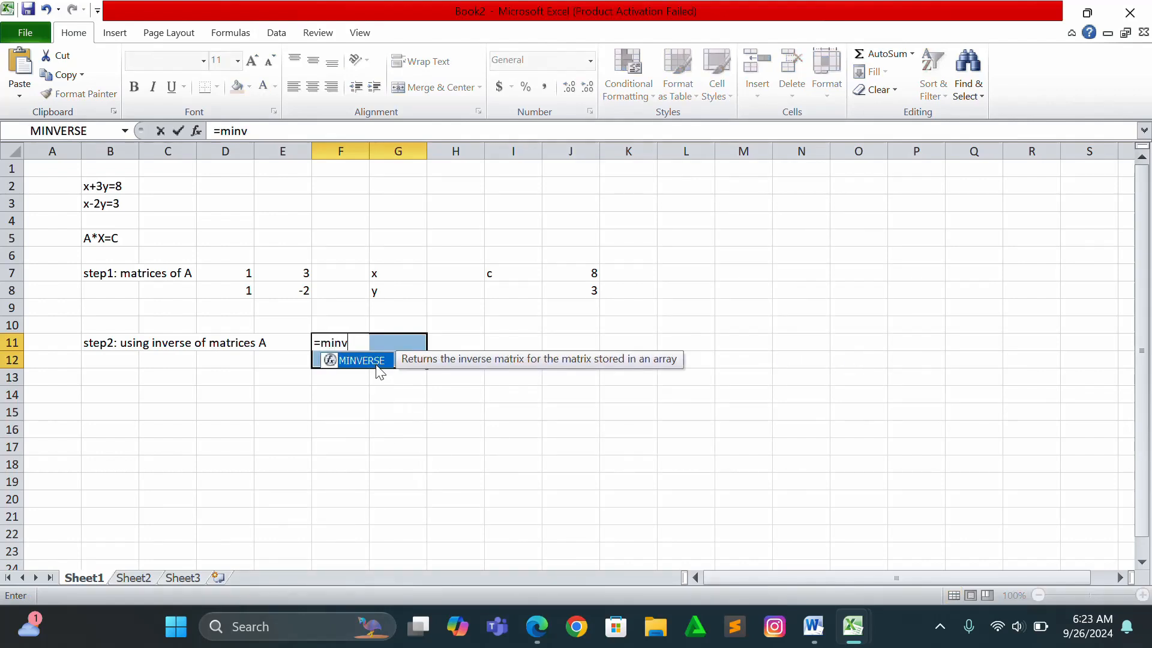
pyautogui.write('erse')
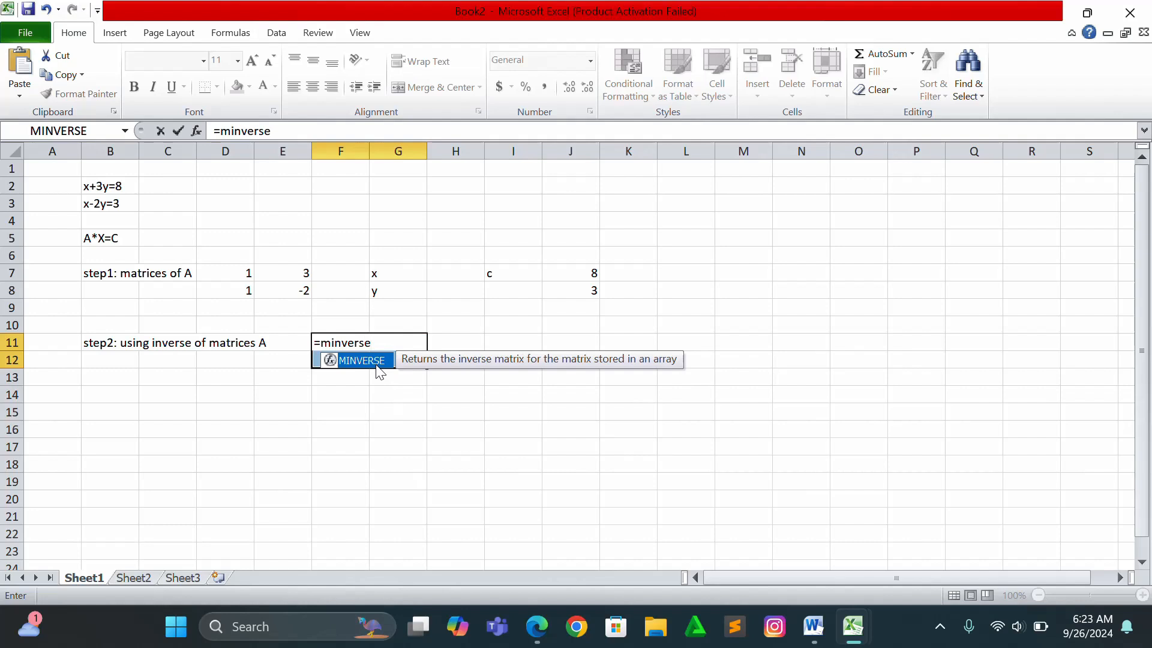
pyautogui.write('(')
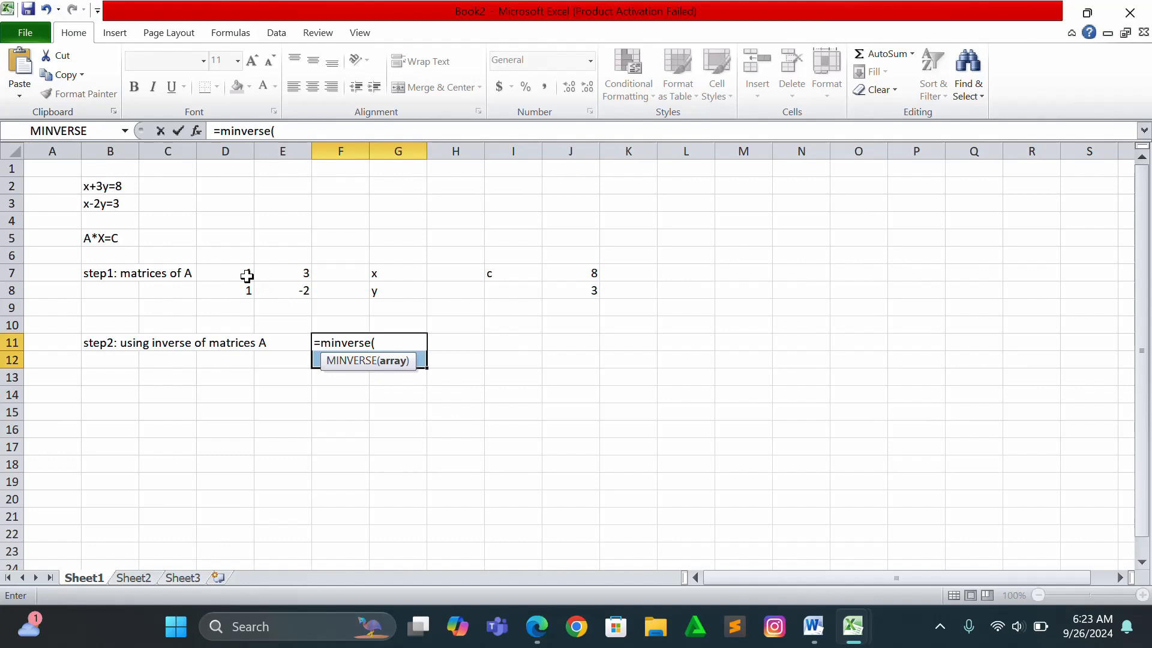
pyautogui.moveTo(246, 275); pyautogui.dragTo(269, 283)
pyautogui.moveTo(289, 294); pyautogui.dragTo(289, 294)
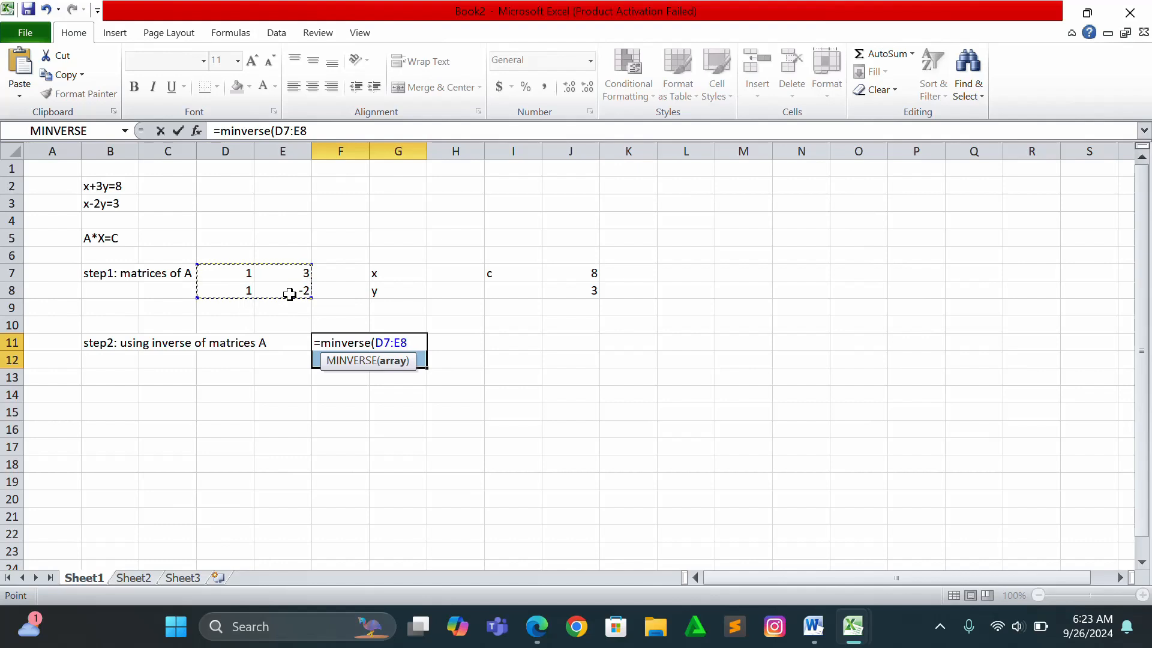
pyautogui.write(')')
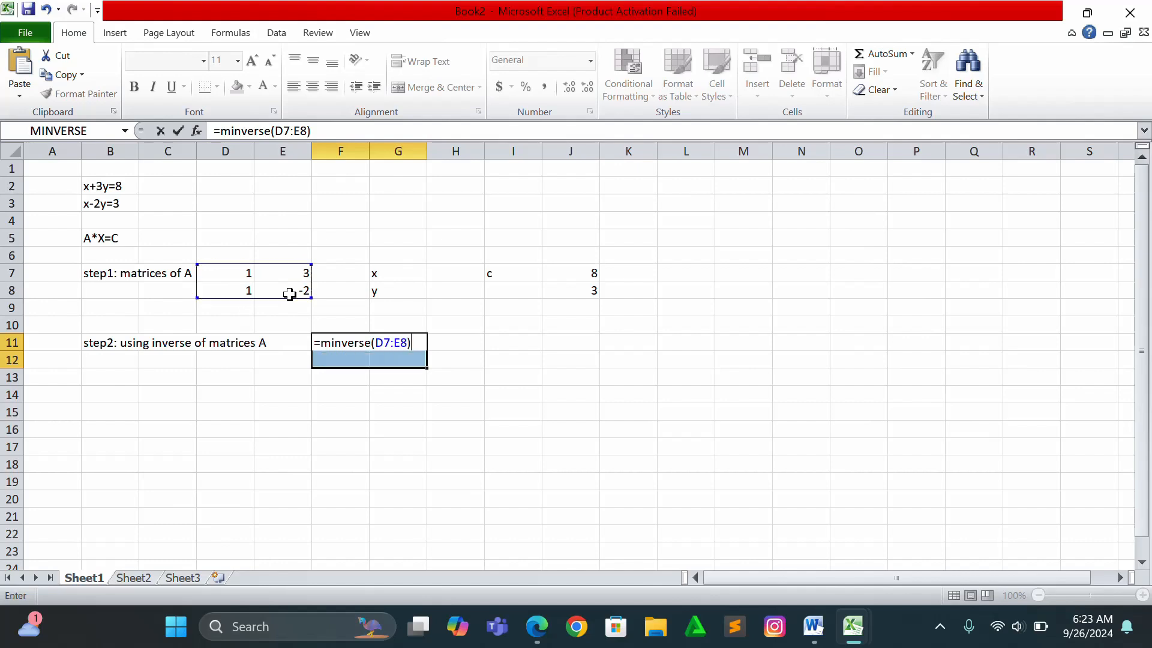
pyautogui.press('Return')
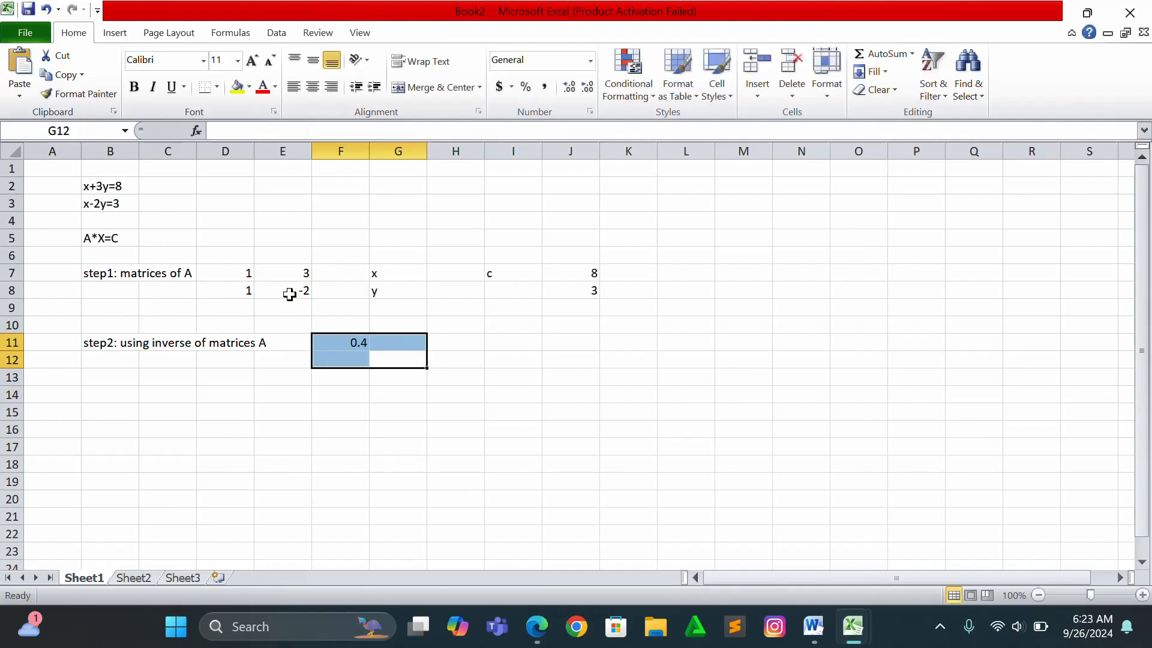
# Clear the MINVERSE formula from cell F11
pyautogui.click(404, 357)
pyautogui.click(360, 341)
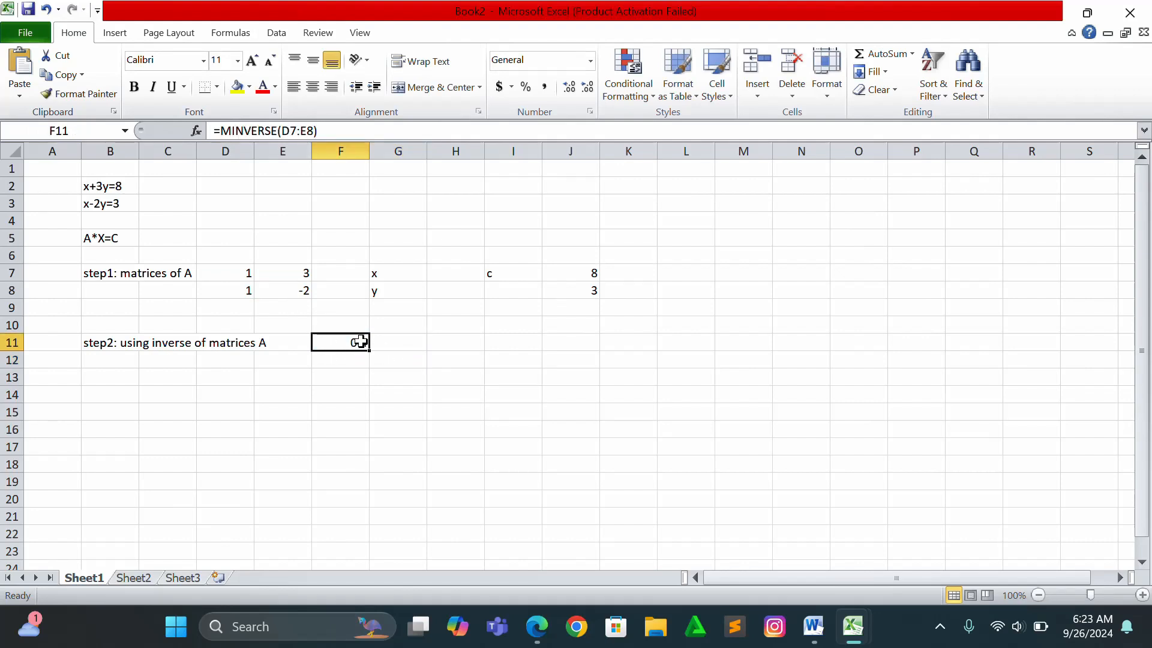
pyautogui.press('BackSpace')
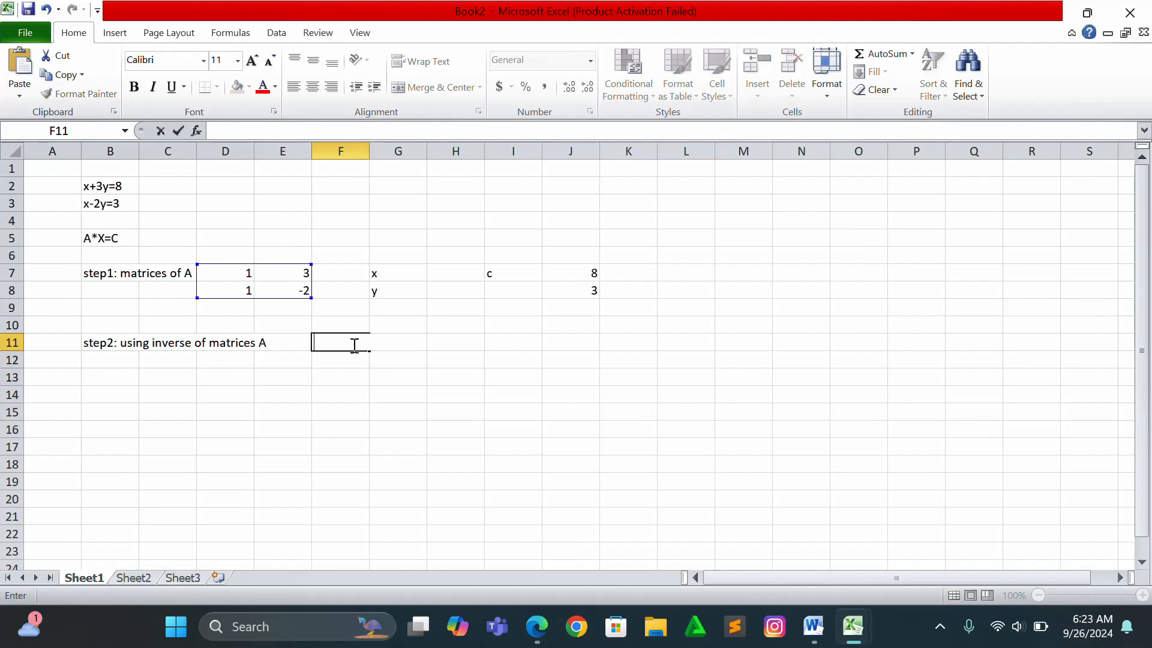
pyautogui.click(324, 387)
pyautogui.click(322, 346)
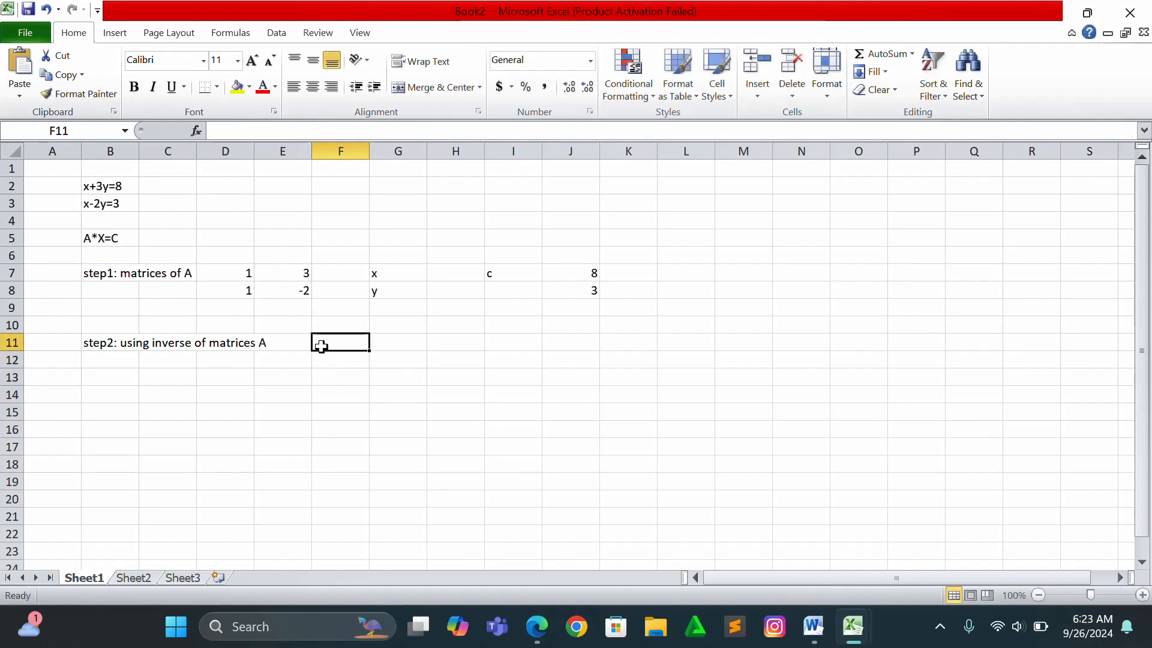
# Enter =minverse(D7:E8) as an array formula across F11:G12 to compute the inverse of matrix A
pyautogui.moveTo(321, 346); pyautogui.dragTo(391, 362)
pyautogui.write('=')
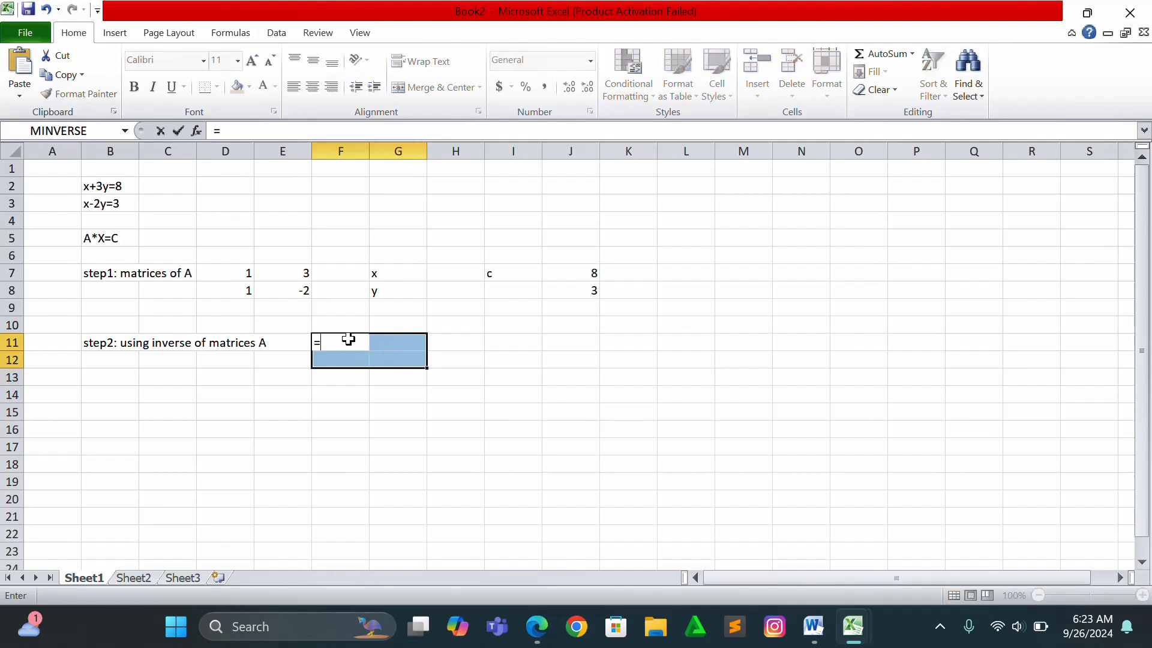
pyautogui.write('m')
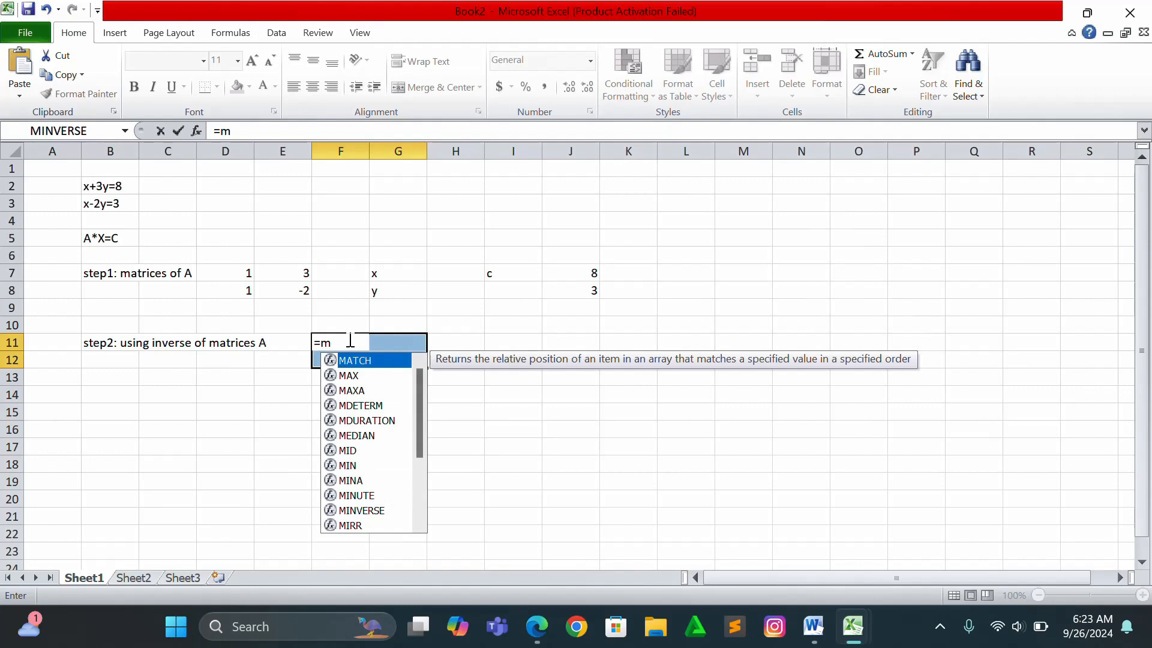
pyautogui.write('inve')
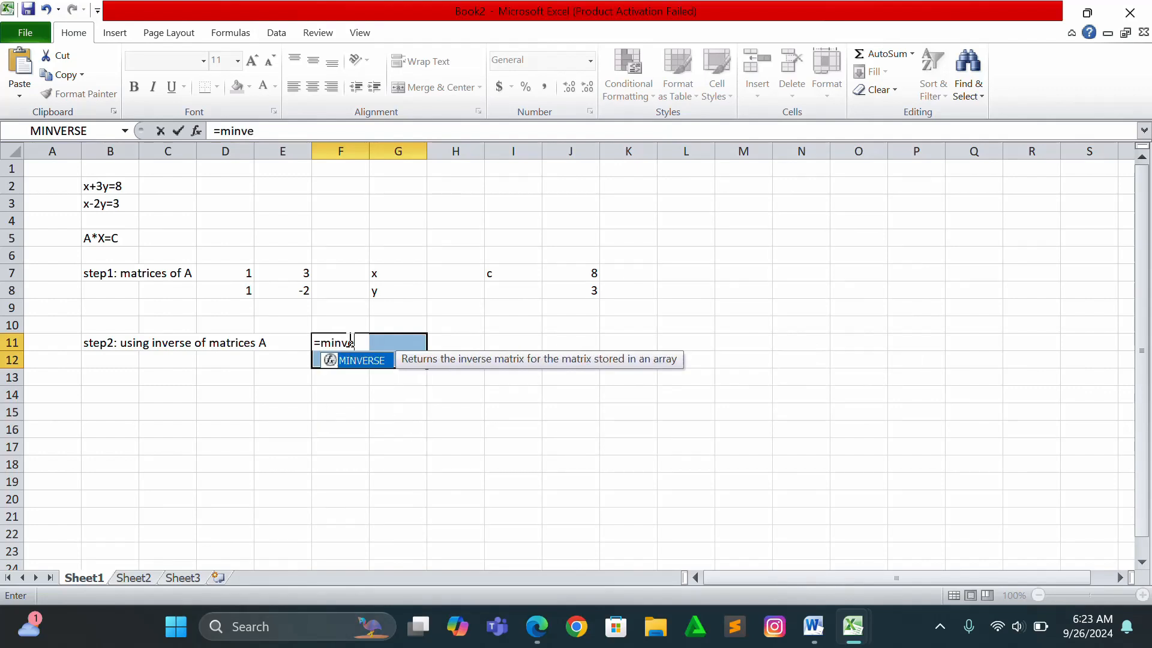
pyautogui.write('rse')
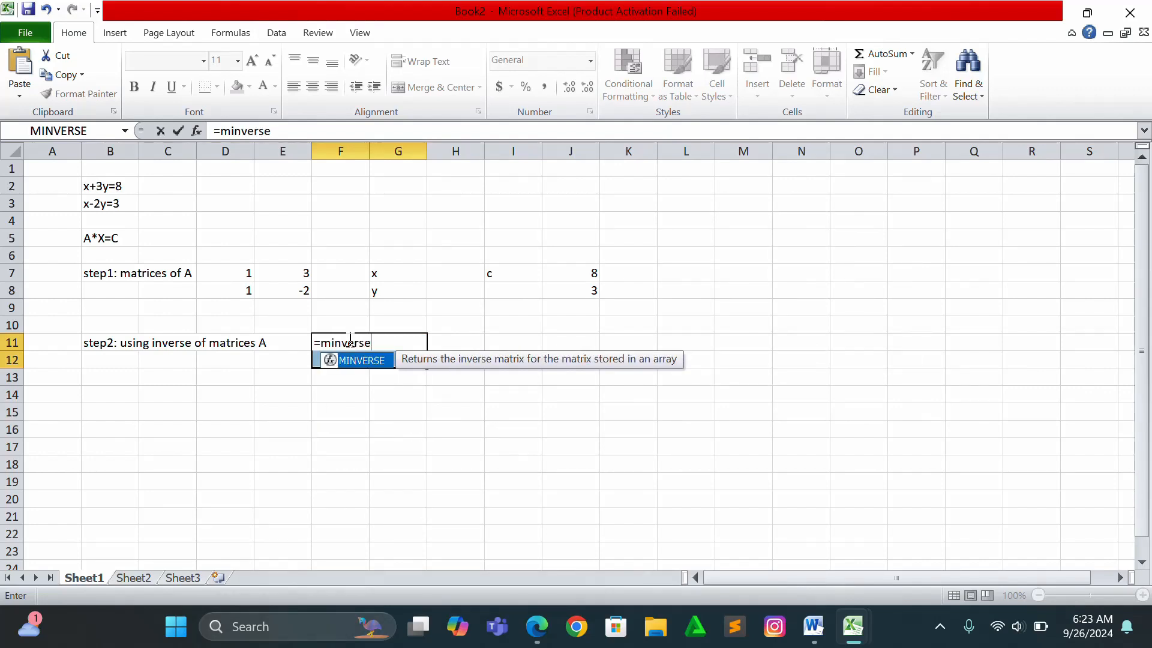
pyautogui.write('(')
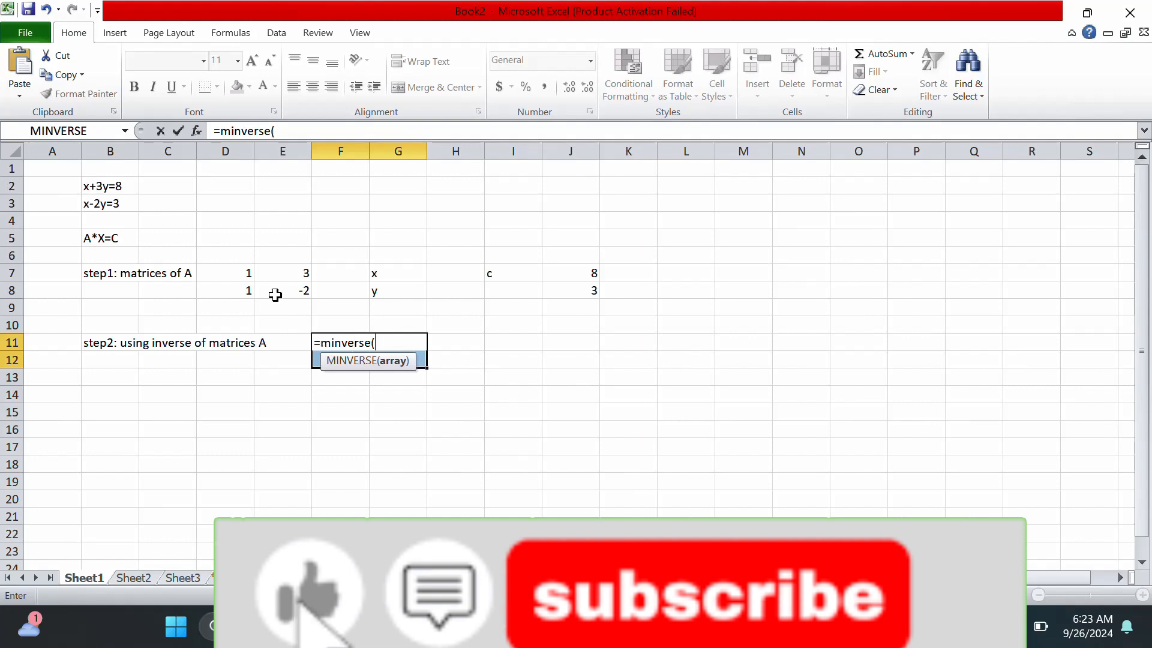
pyautogui.moveTo(248, 268); pyautogui.dragTo(288, 290)
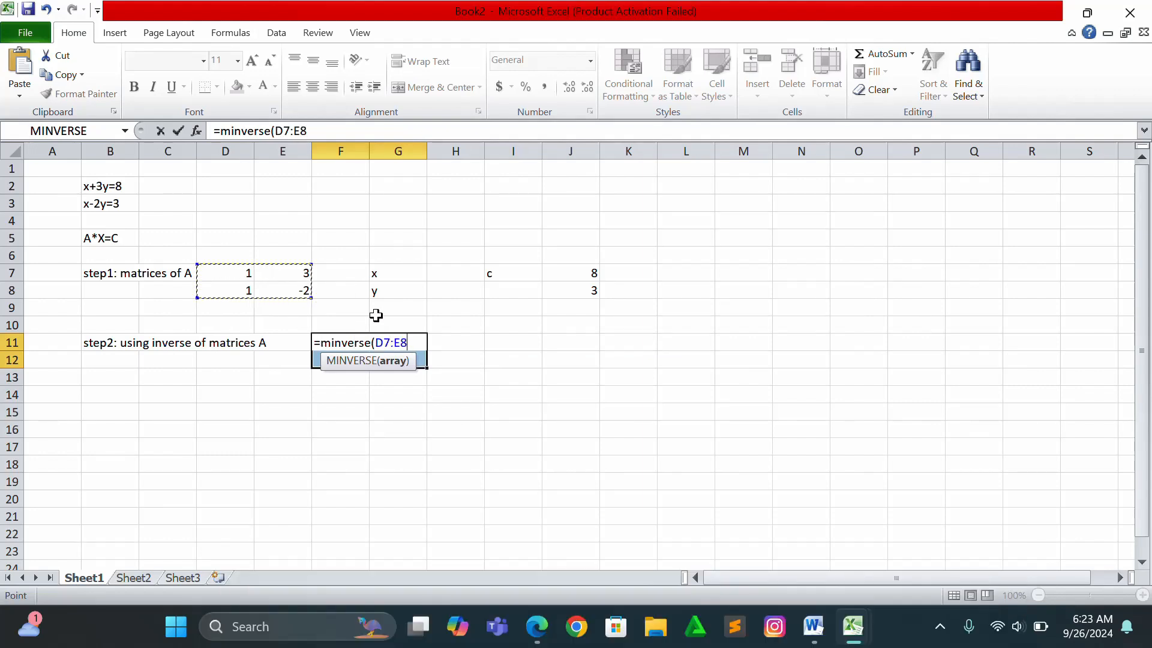
pyautogui.write(')')
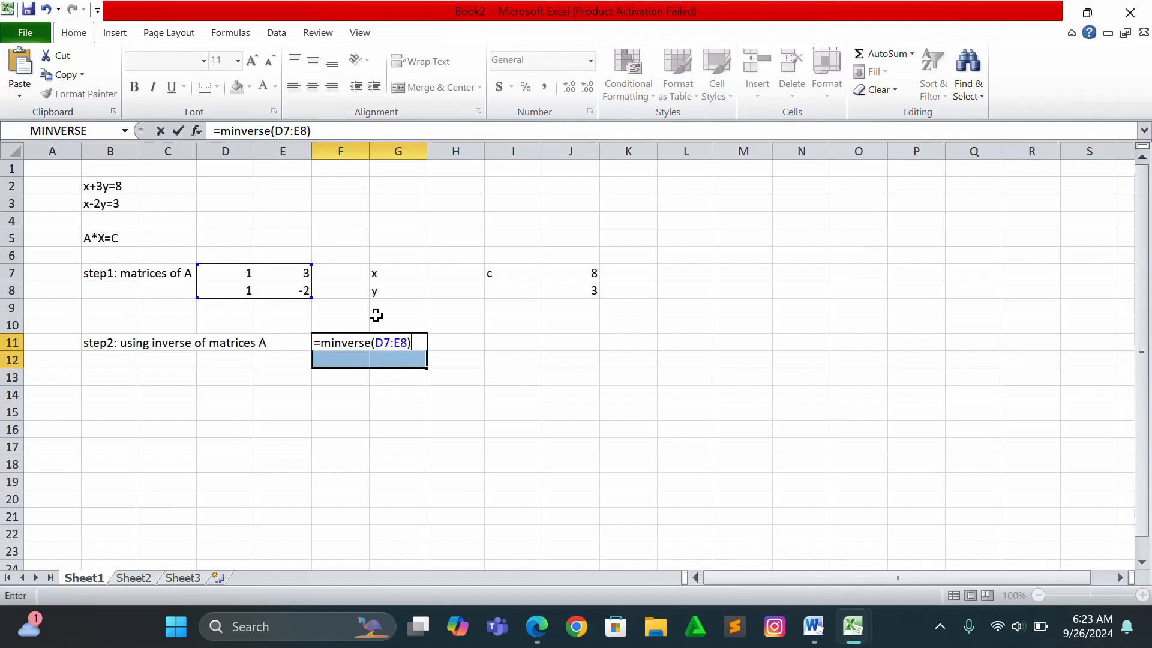
pyautogui.hotkey('ctrl', 'shift', 'Return')
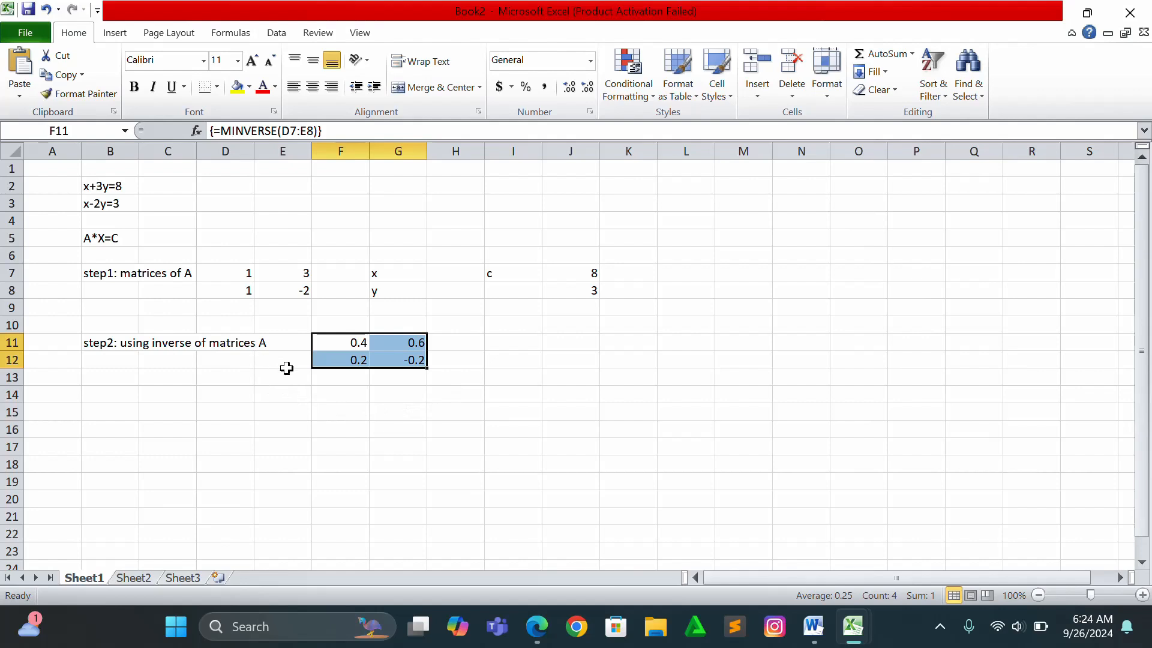
pyautogui.click(396, 392)
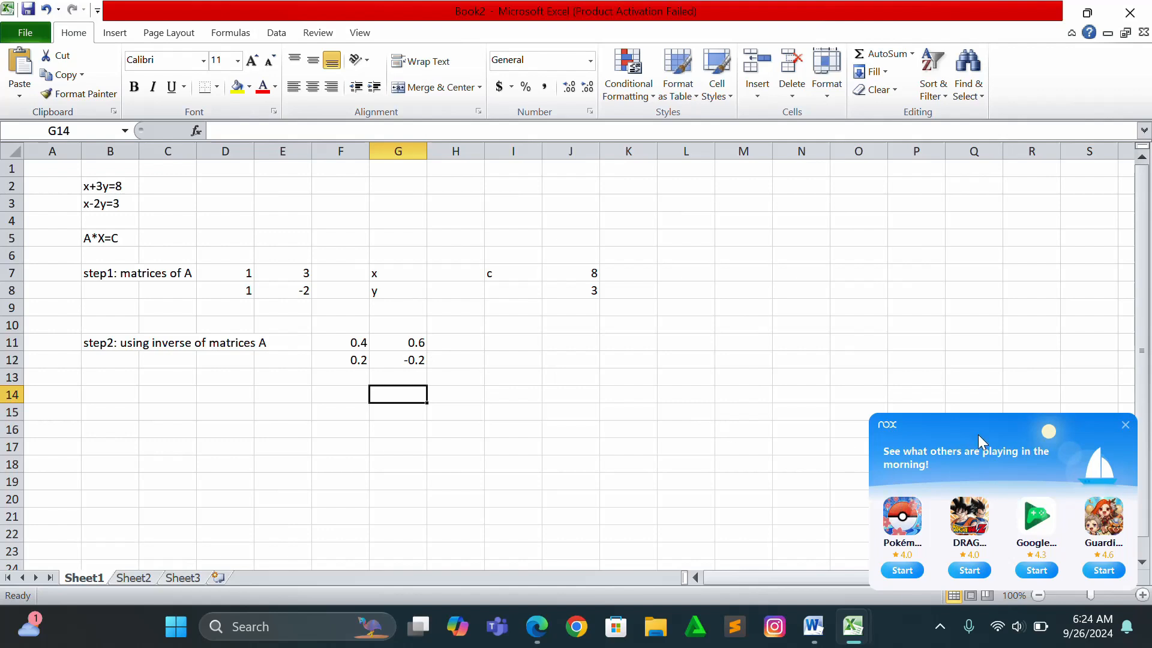
# Dismiss the pop-up advertisement and write the matrix equation A*X=C in cell E15
pyautogui.click(1125, 426)
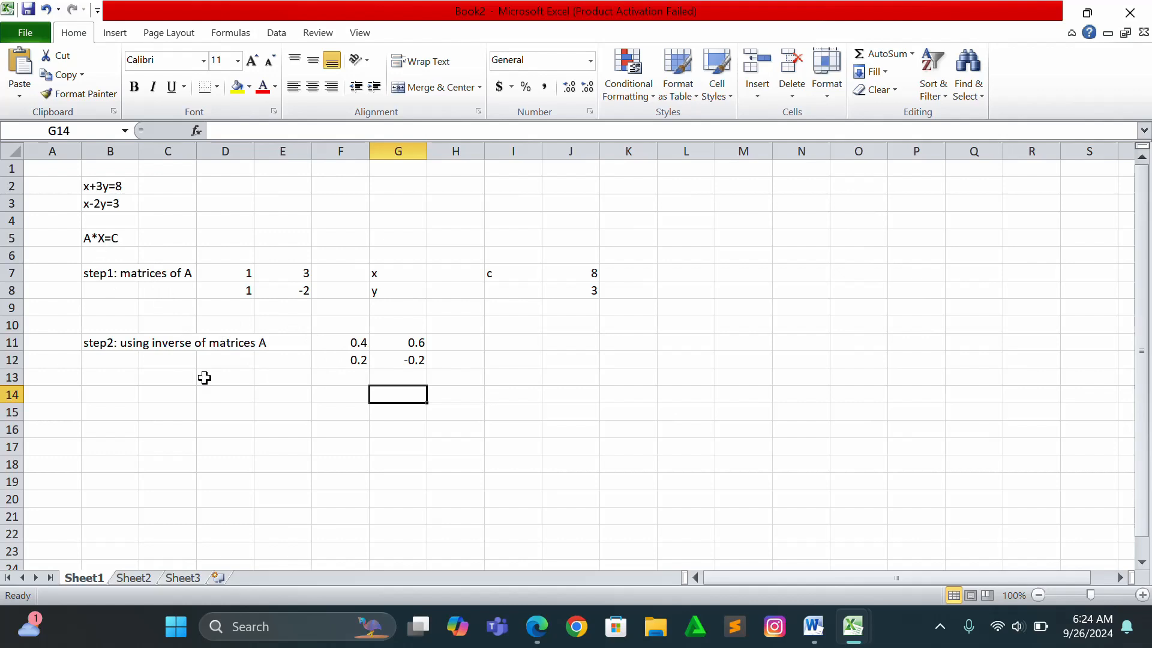
pyautogui.click(274, 412)
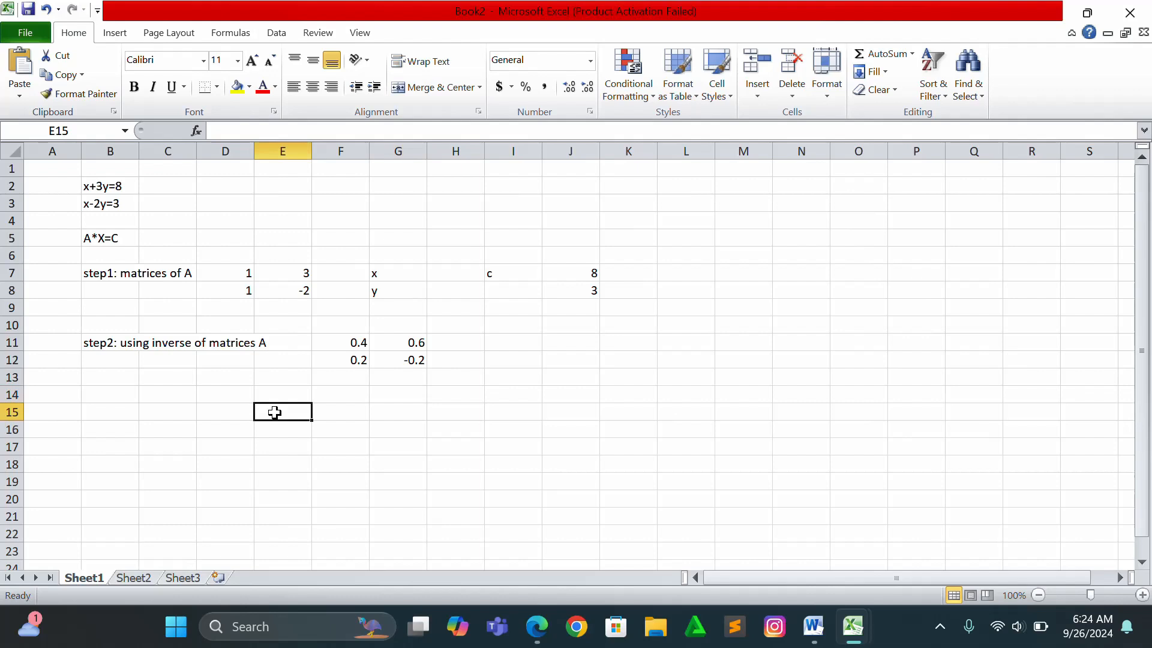
pyautogui.write('A')
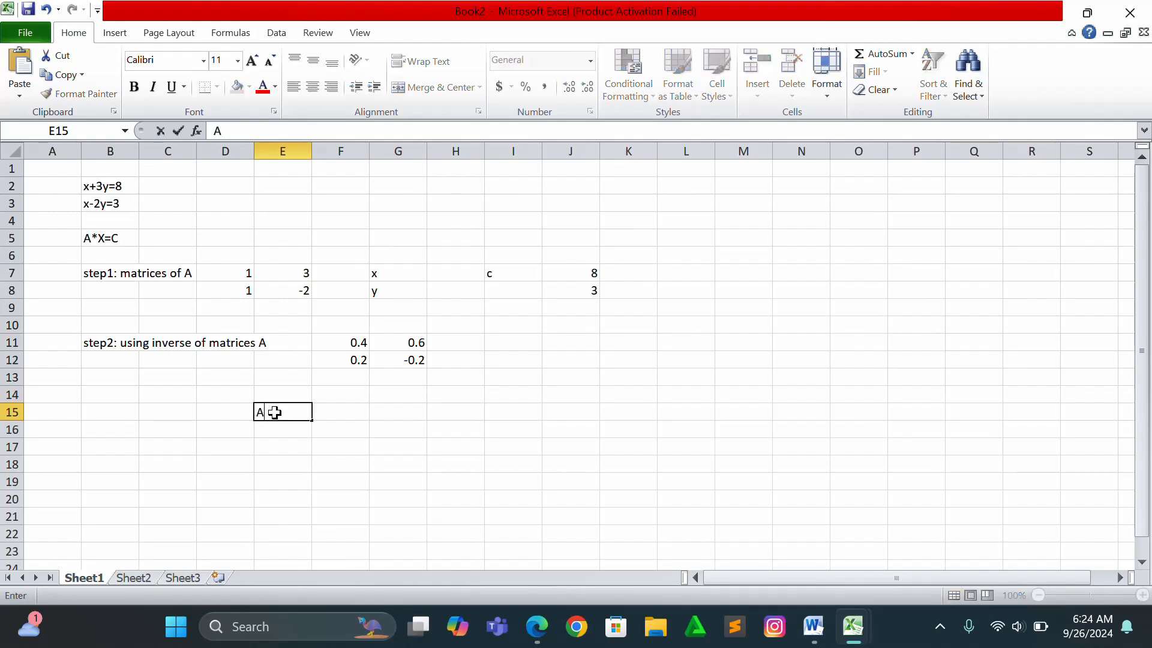
pyautogui.write('*X=')
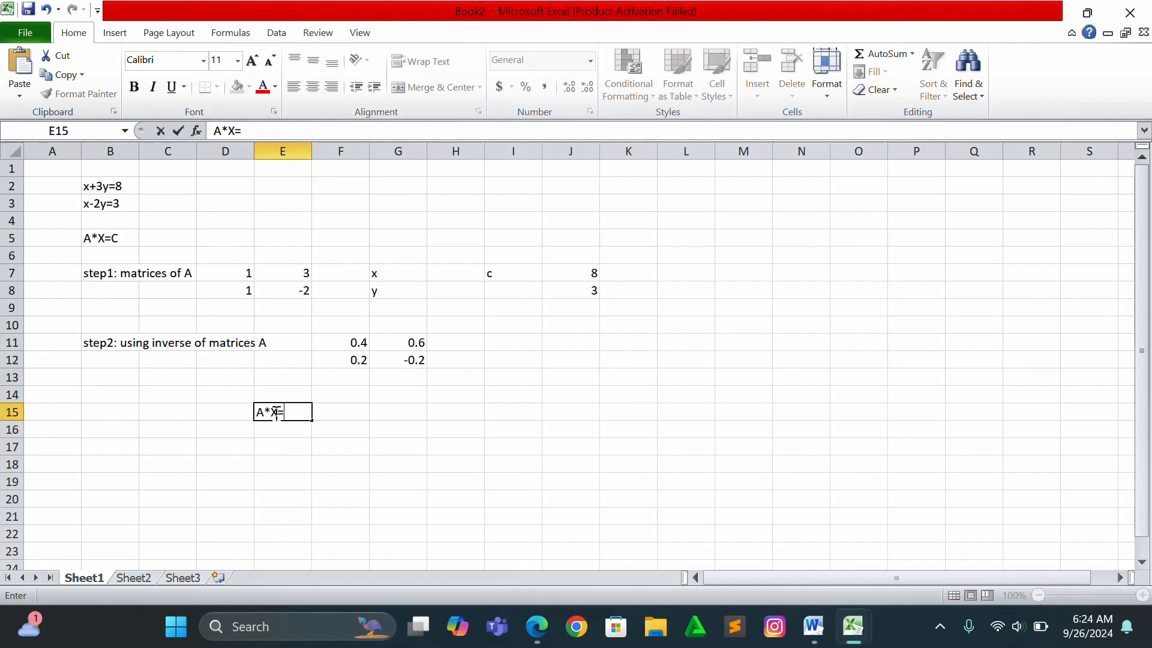
pyautogui.write('C')
# Write the rearranged equation X=CA` in cell E16, directly below A*X=C
pyautogui.click(286, 430)
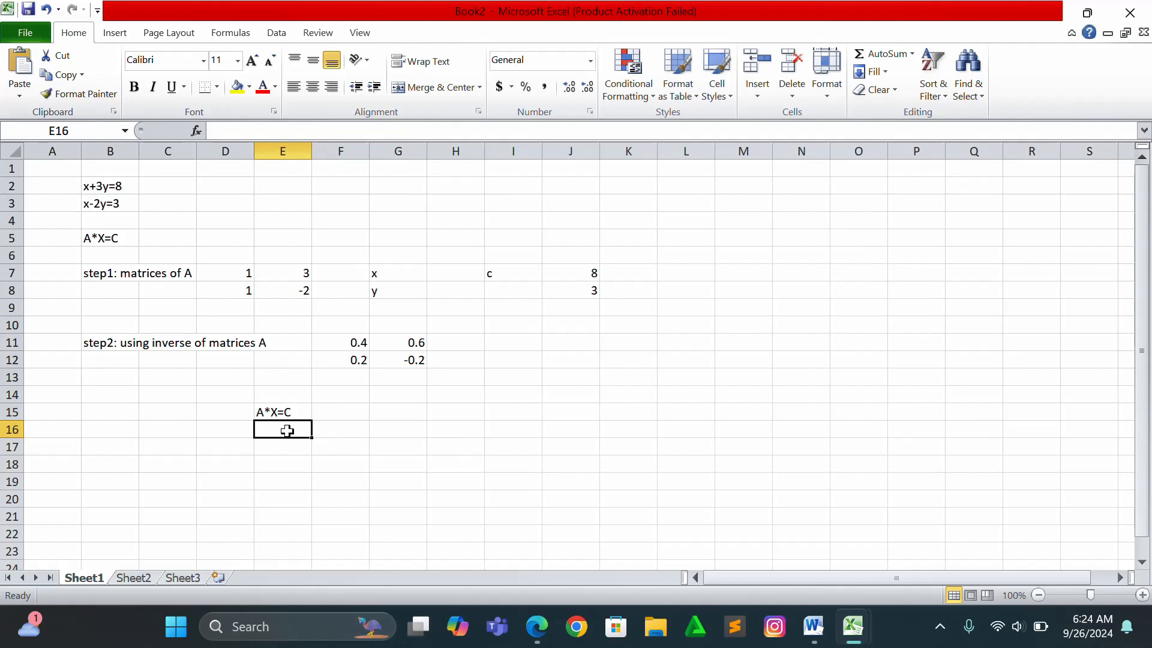
pyautogui.write('X')
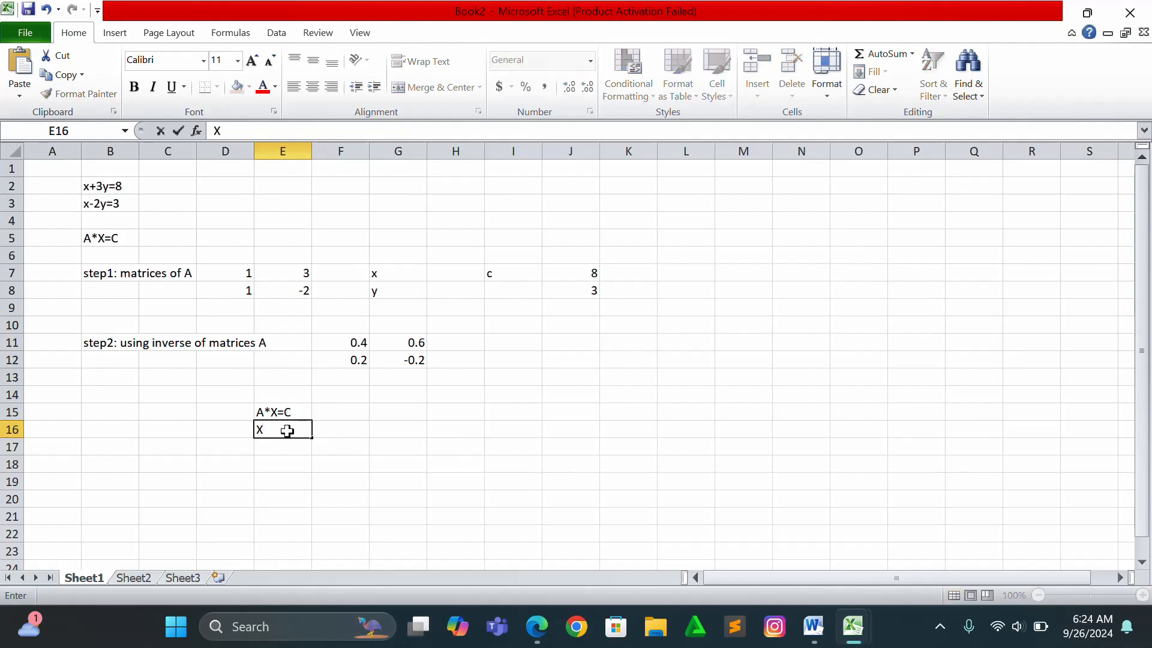
pyautogui.write('=CA~')
pyautogui.press('BackSpace')
# Label cell B18 "step3:X=CA`"
pyautogui.click(128, 466)
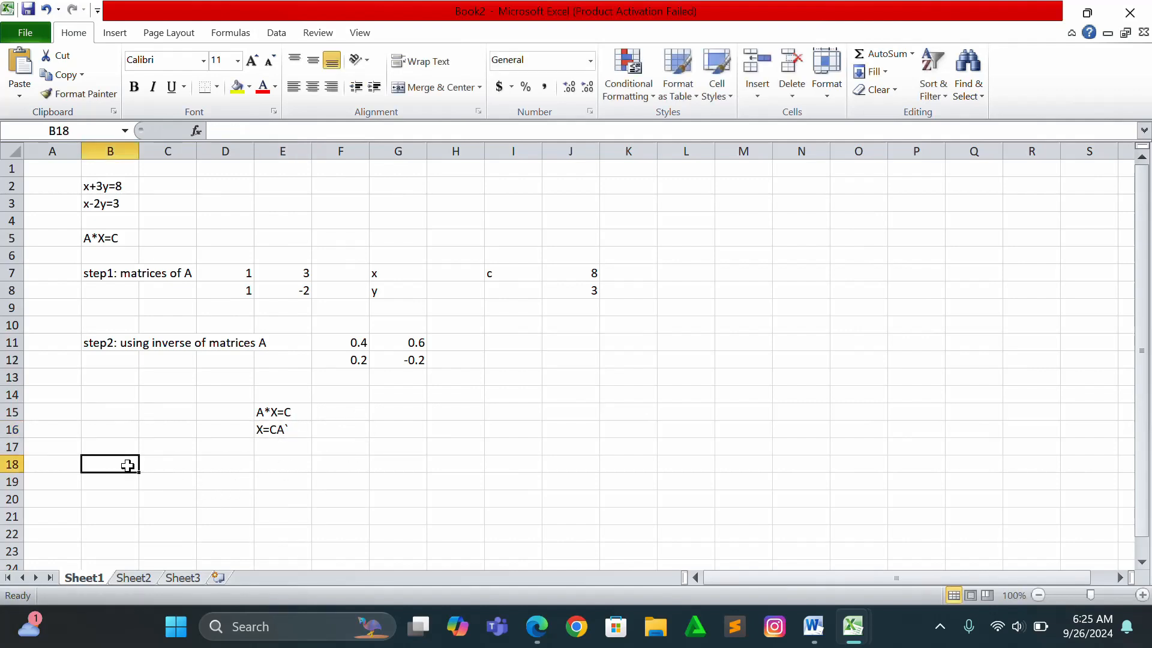
pyautogui.write('s')
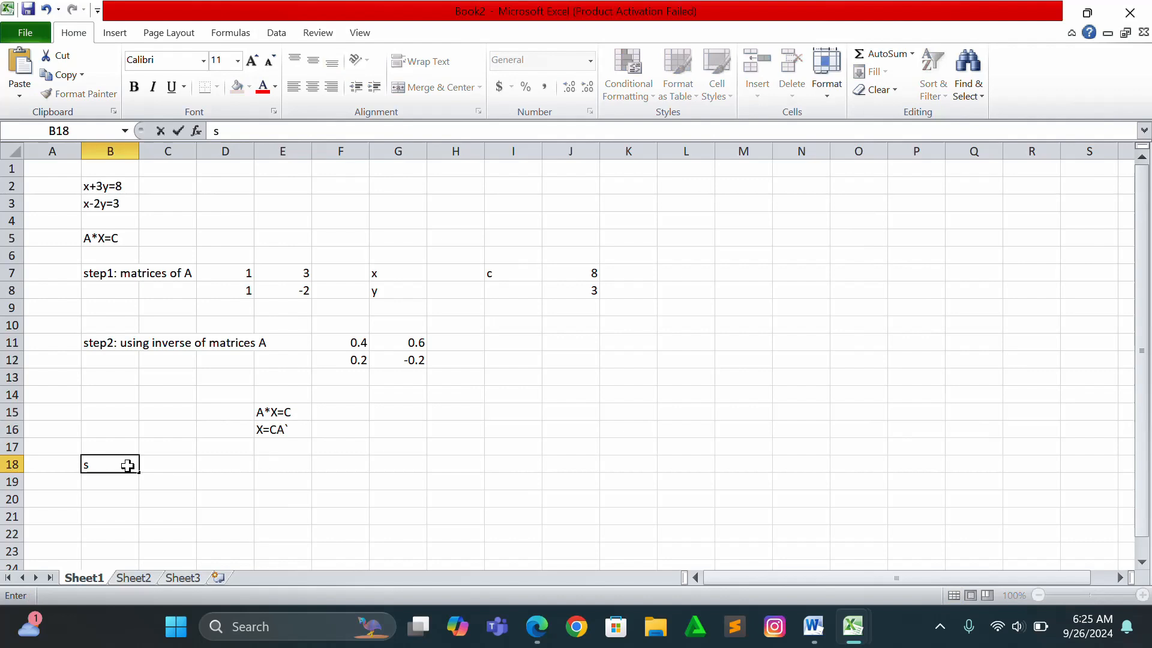
pyautogui.write('tep3')
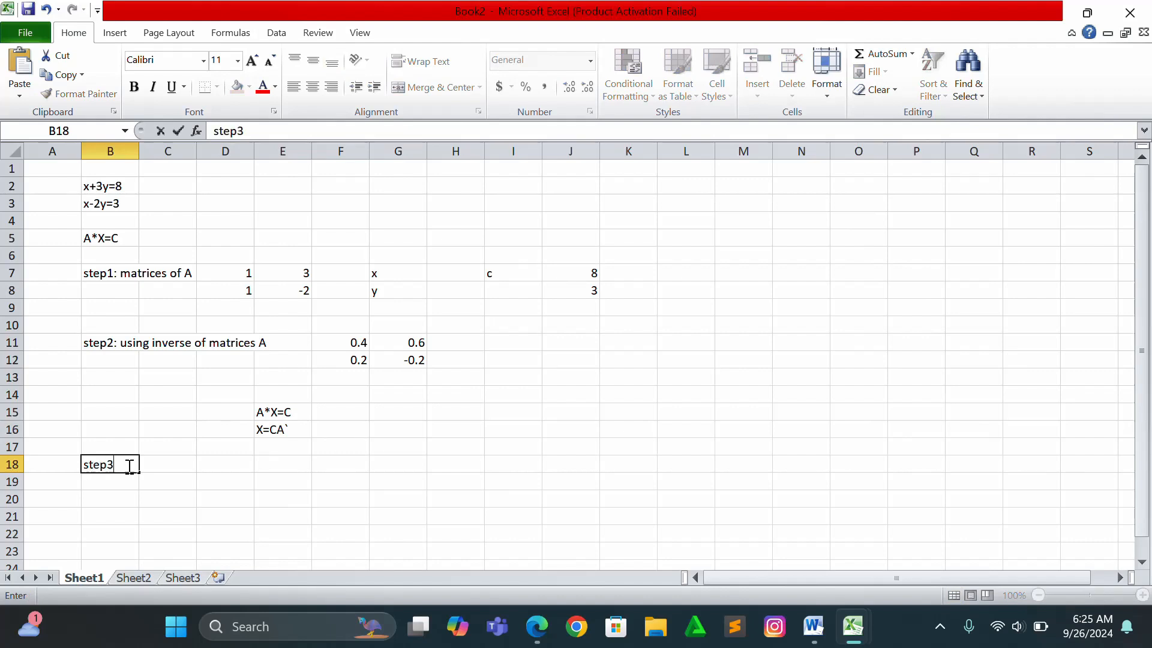
pyautogui.write(':X=CA')
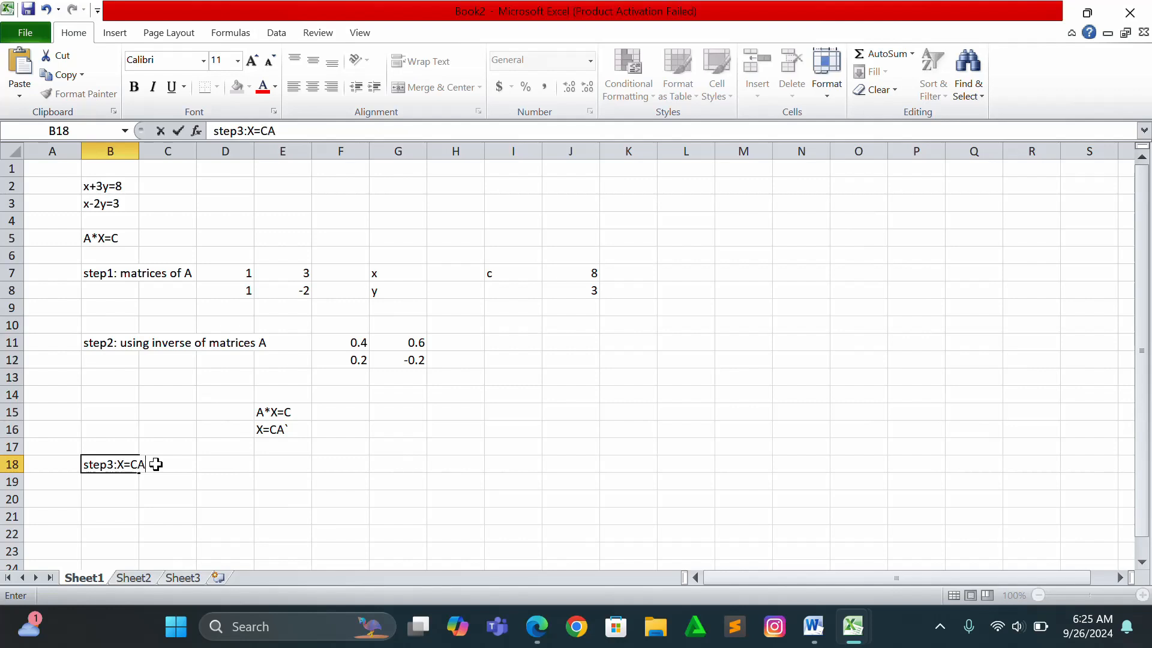
pyautogui.write('~')
pyautogui.press('BackSpace')
pyautogui.write('`')
# Enter the unknowns x in cell D18 and y in cell D19, beside the step3 label
pyautogui.click(222, 467)
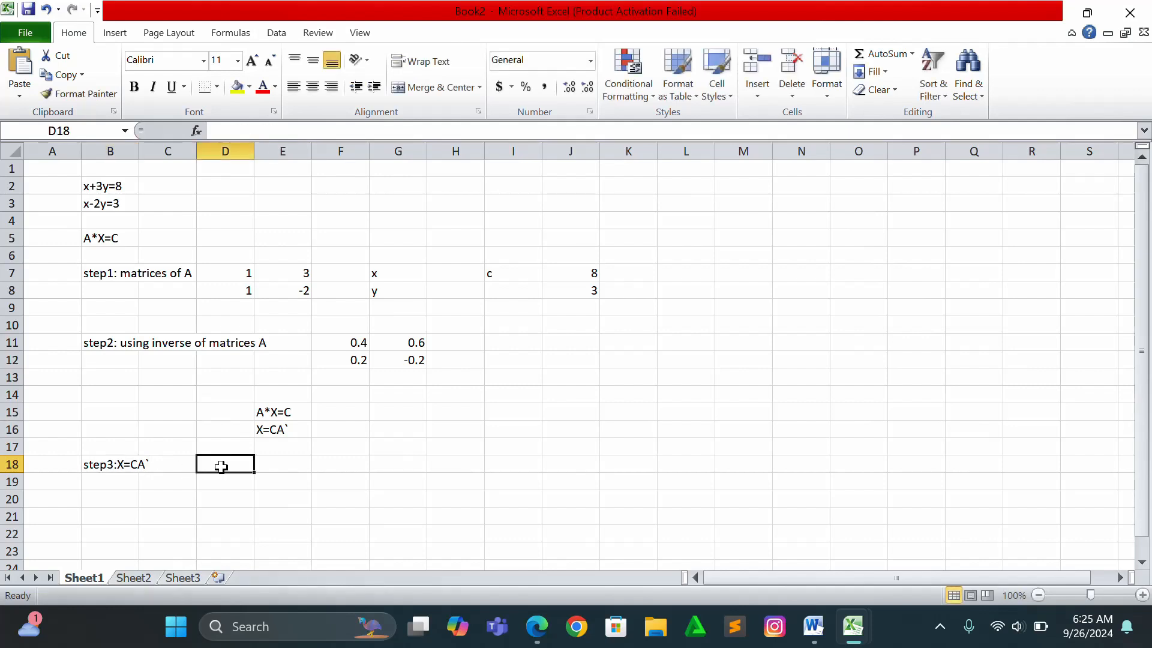
pyautogui.write('x')
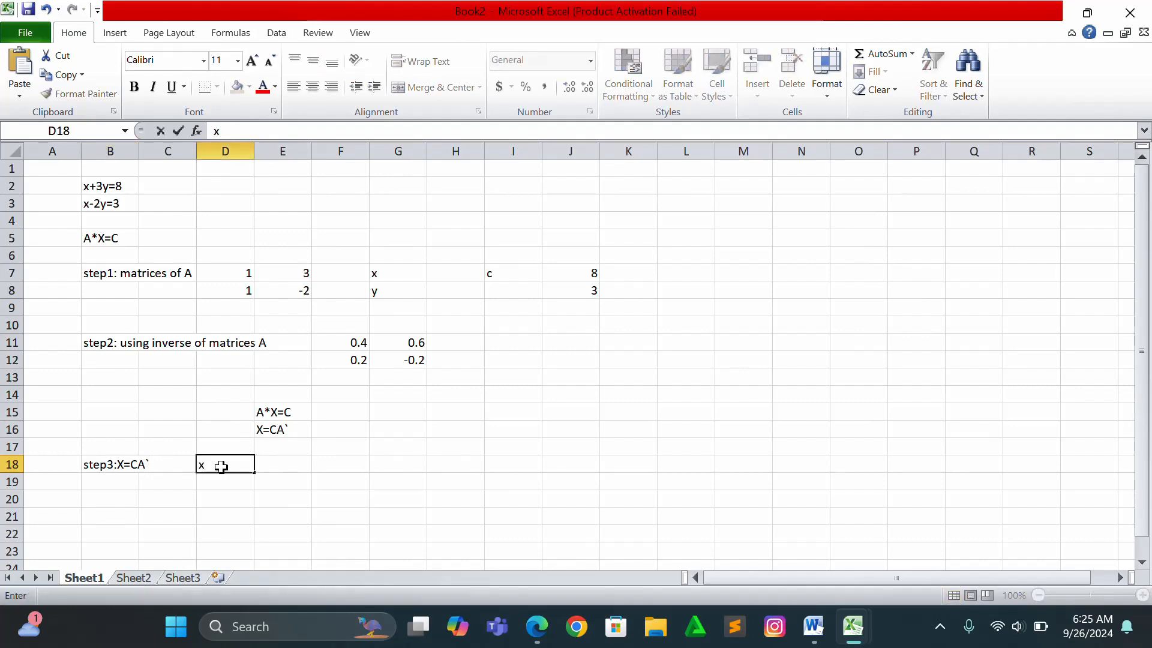
pyautogui.press('Return')
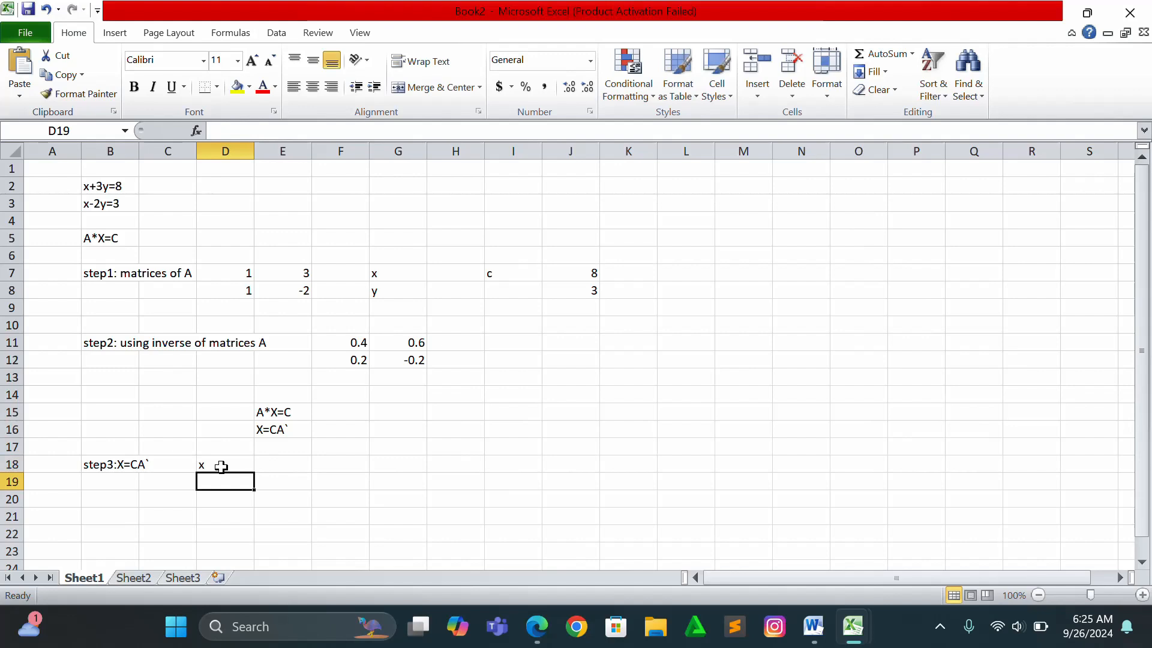
pyautogui.write('y')
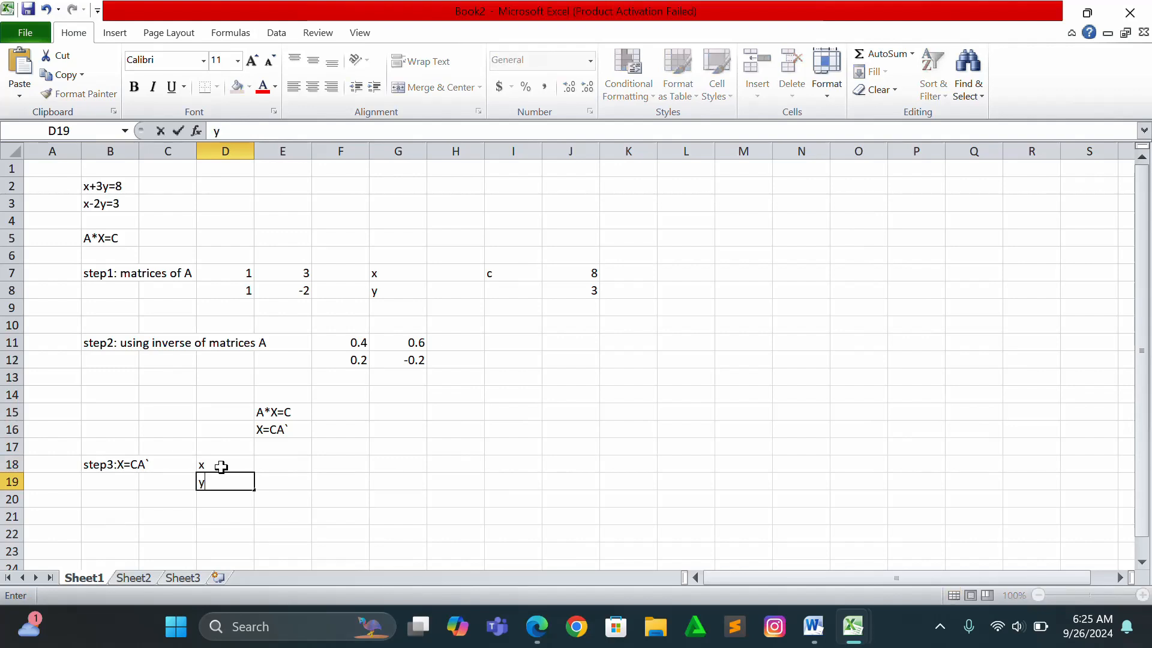
# Enter the array formula =MMULT(F11:G12,J7:J8) across cells E18:E19 to multiply the inverse matrix by the constants
pyautogui.click(282, 465)
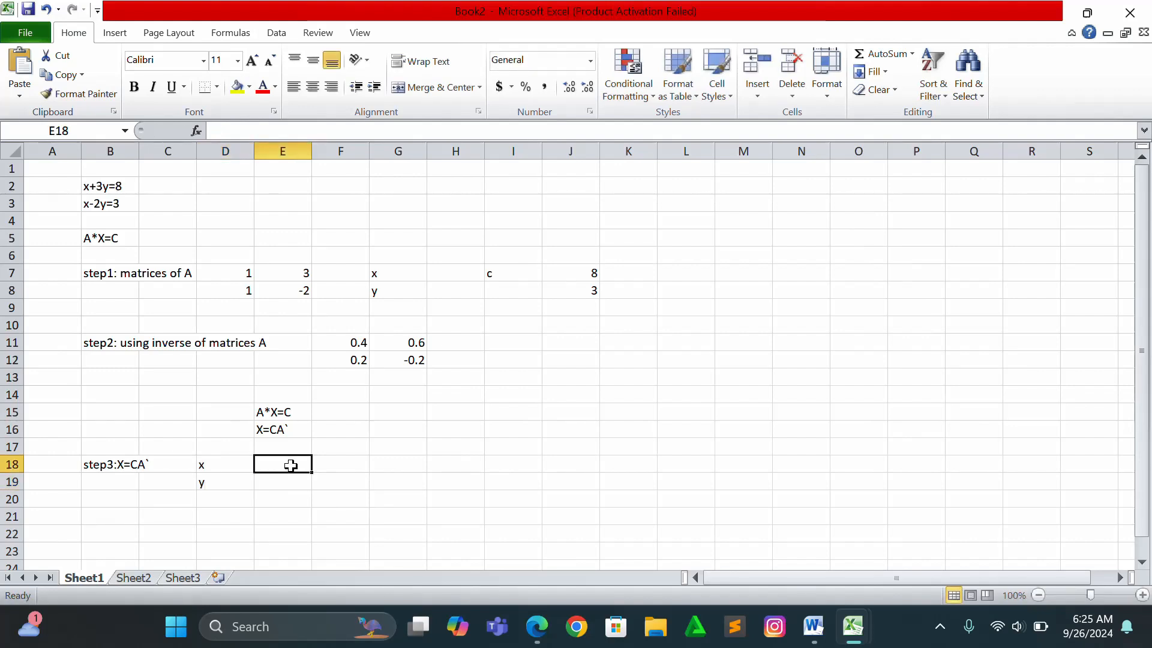
pyautogui.moveTo(289, 463); pyautogui.dragTo(293, 477)
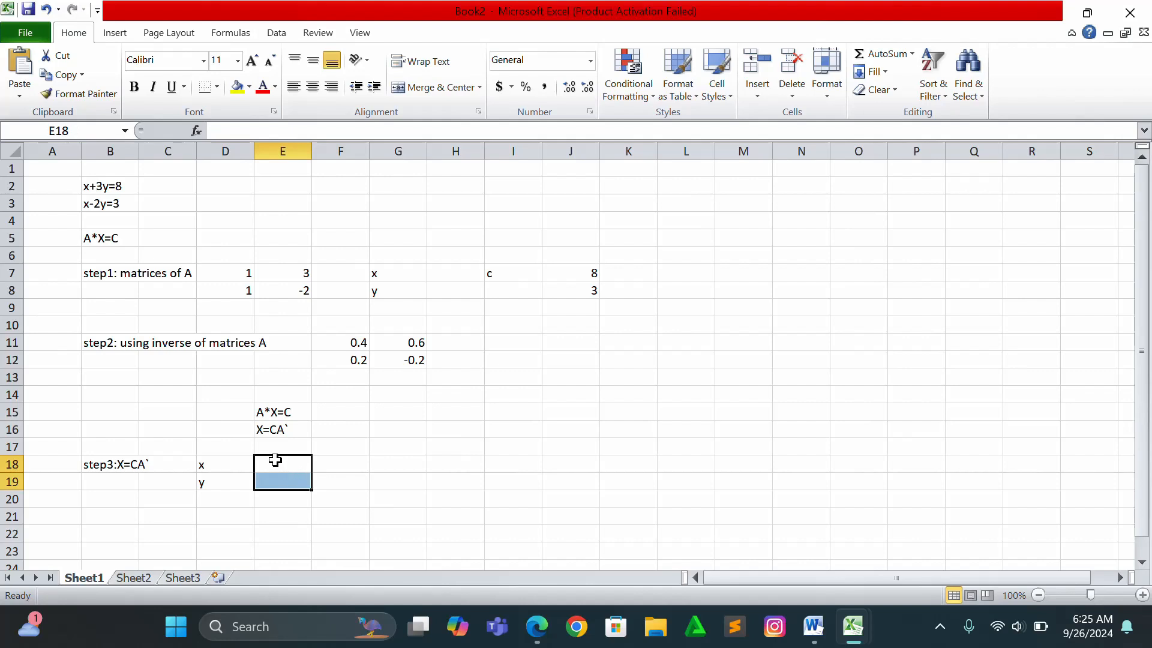
pyautogui.write('=')
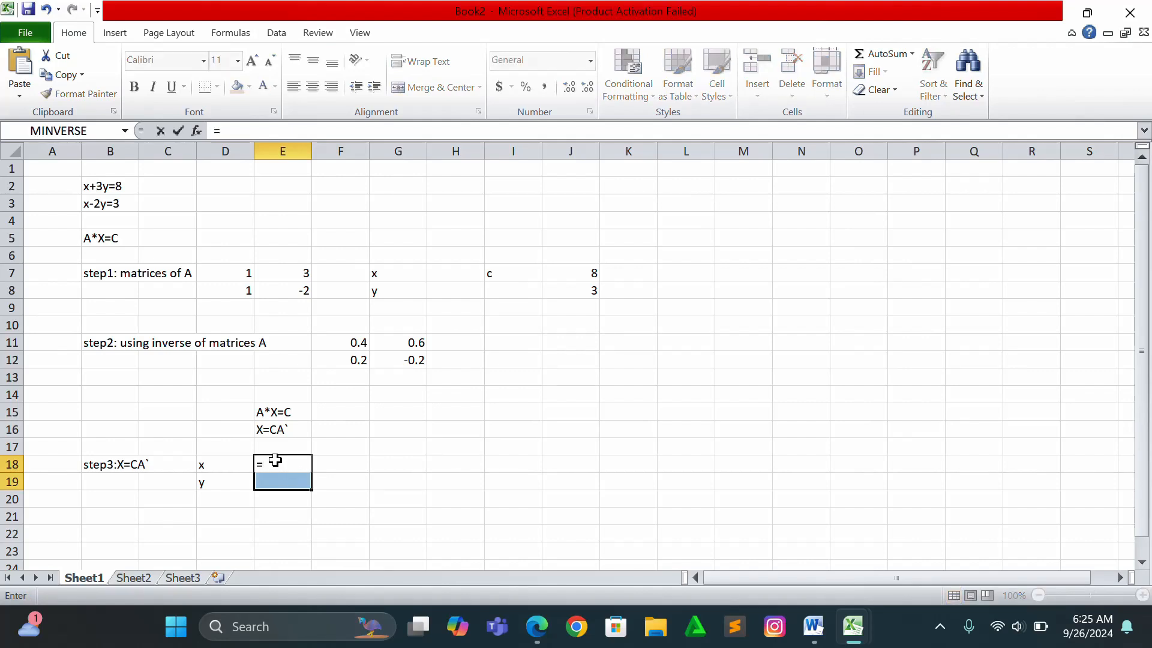
pyautogui.write('m')
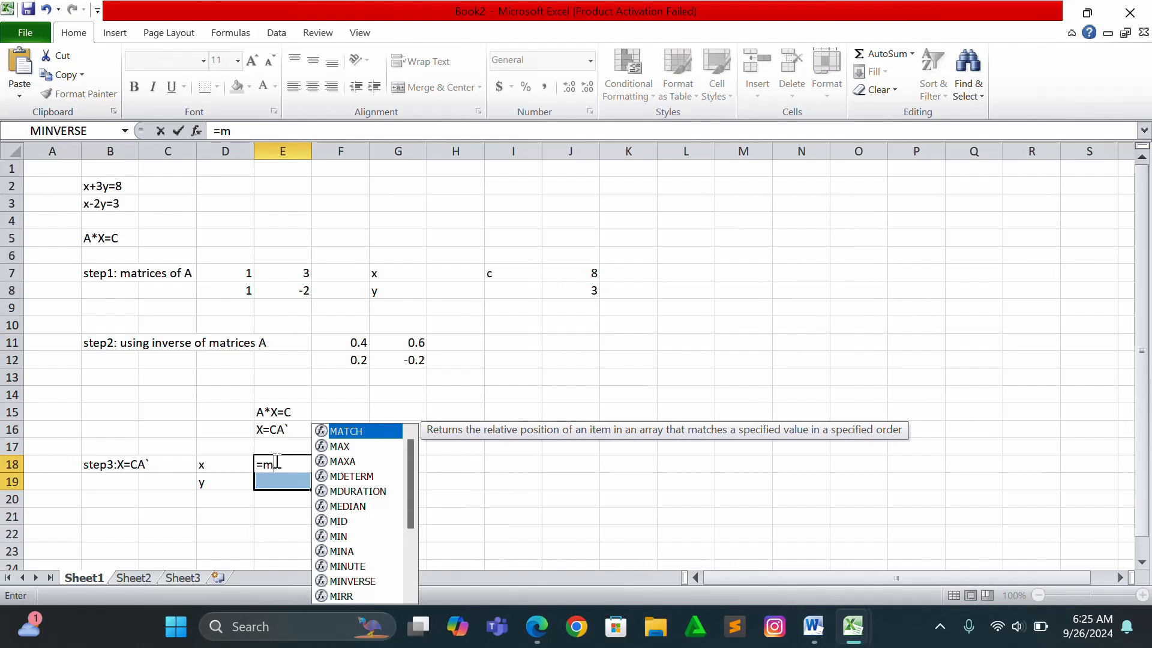
pyautogui.write('mult')
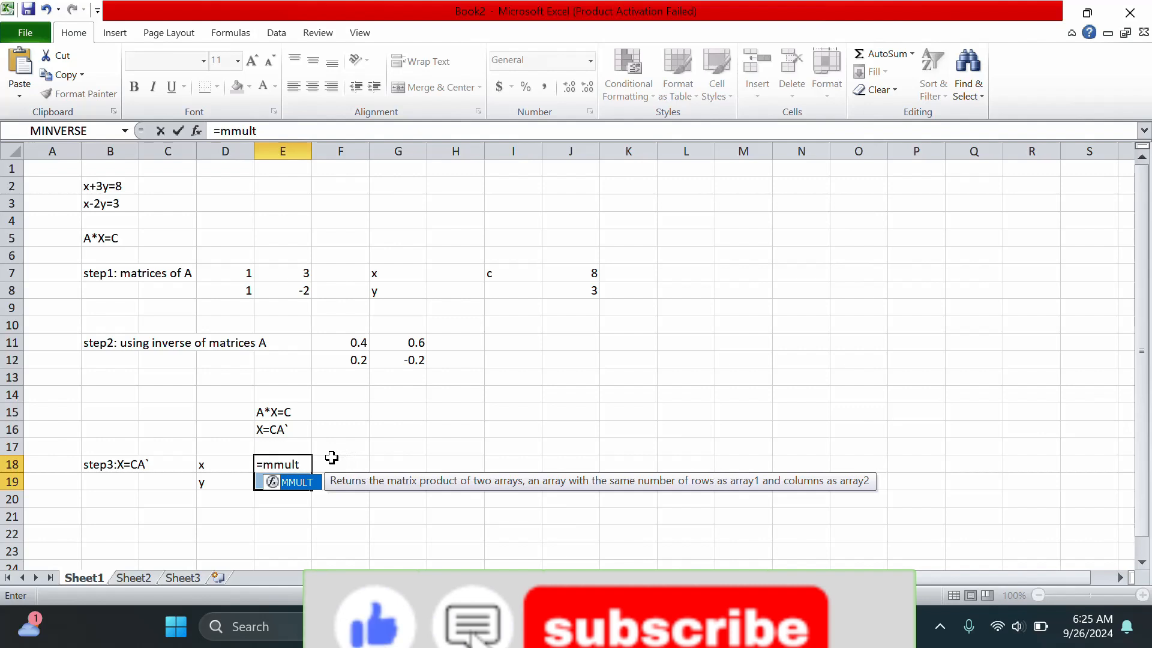
pyautogui.write('(')
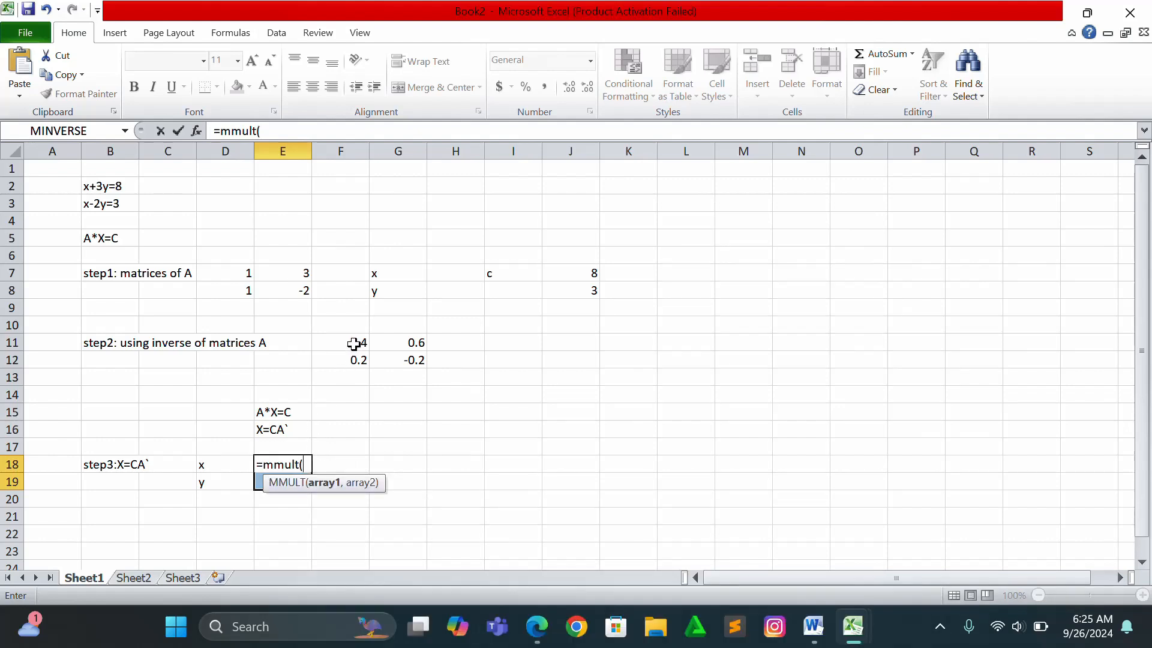
pyautogui.moveTo(354, 343); pyautogui.dragTo(402, 360)
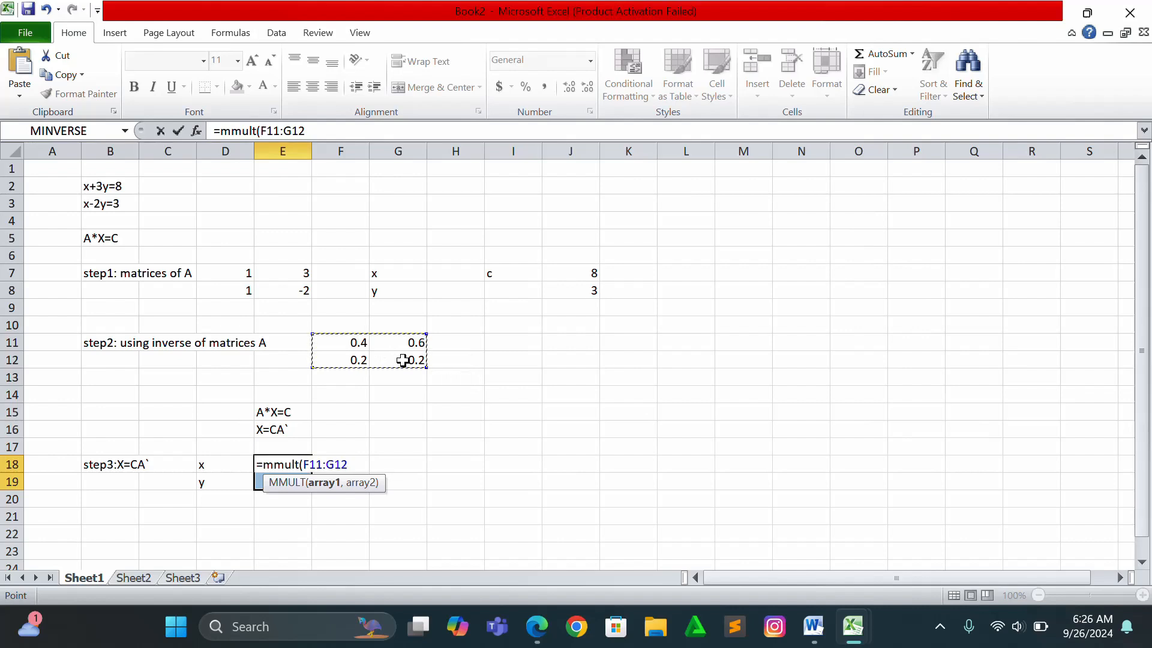
pyautogui.write(',')
pyautogui.click(591, 270)
pyautogui.moveTo(591, 270); pyautogui.dragTo(592, 288)
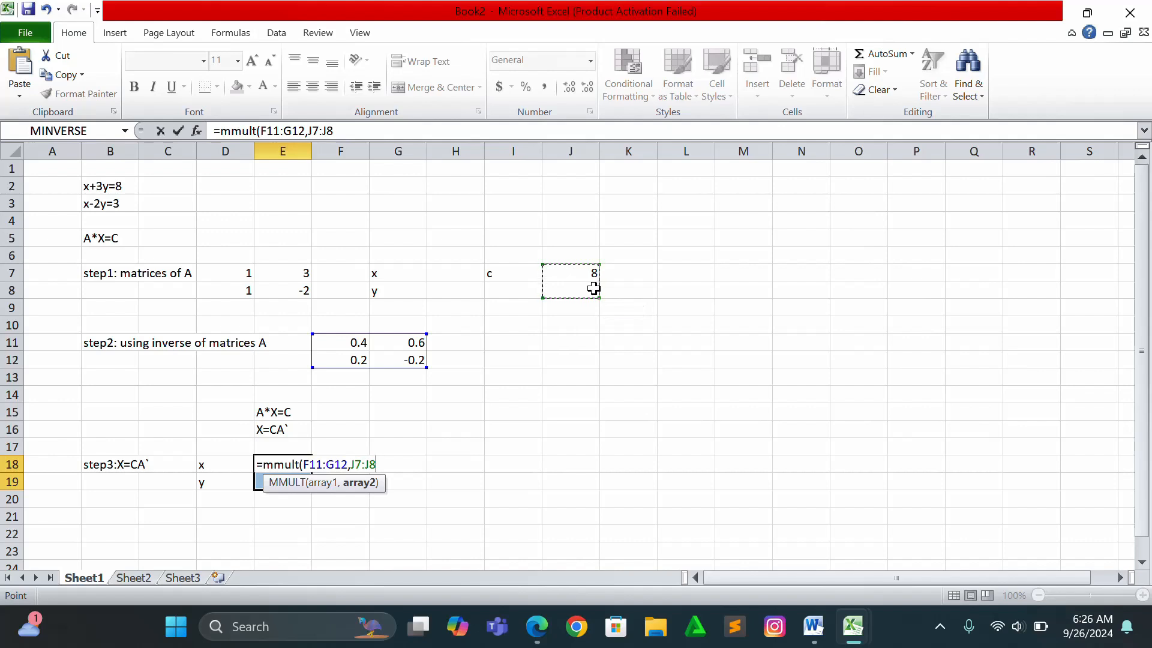
pyautogui.write(')')
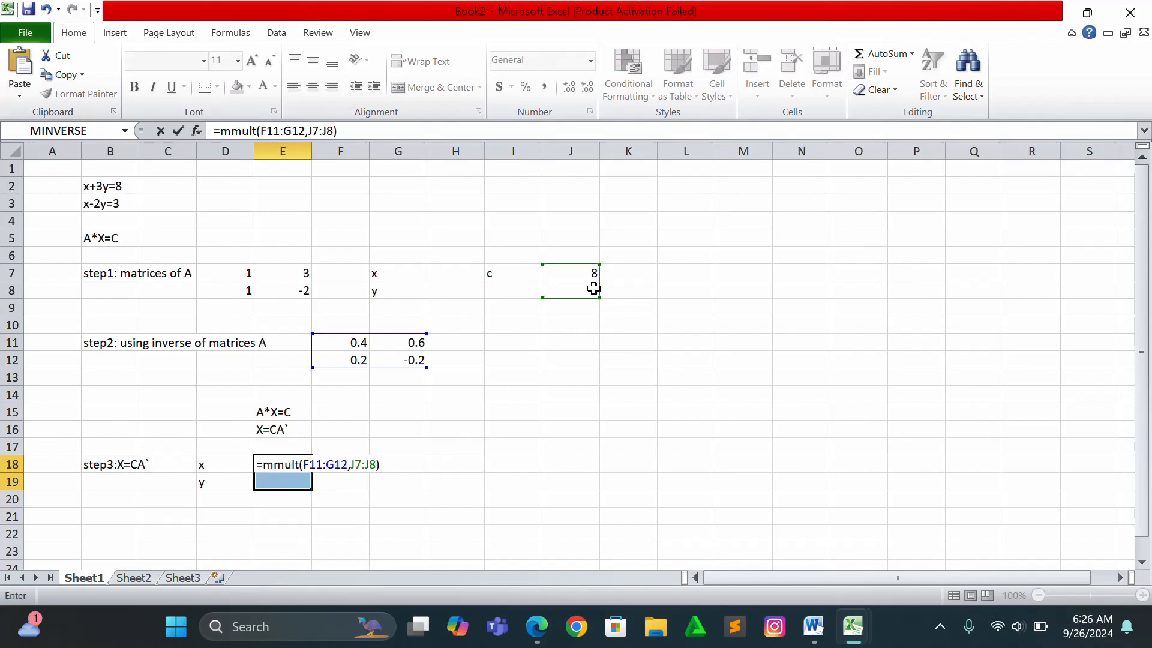
pyautogui.hotkey('ctrl', 'shift', 'Return')
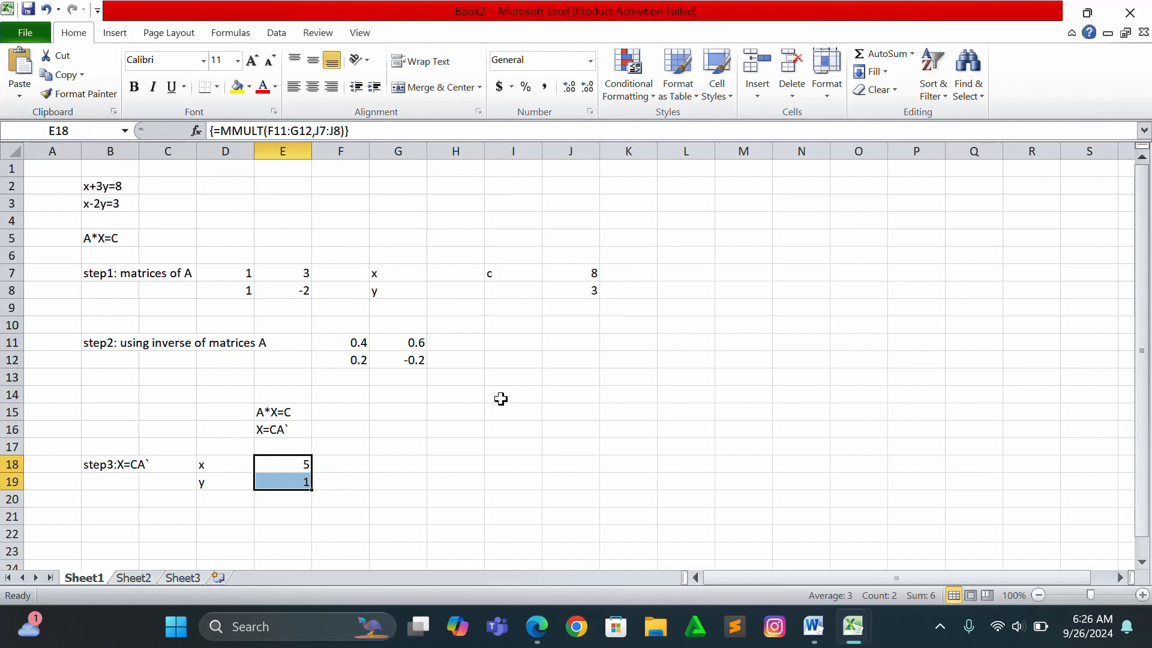
pyautogui.click(379, 497)
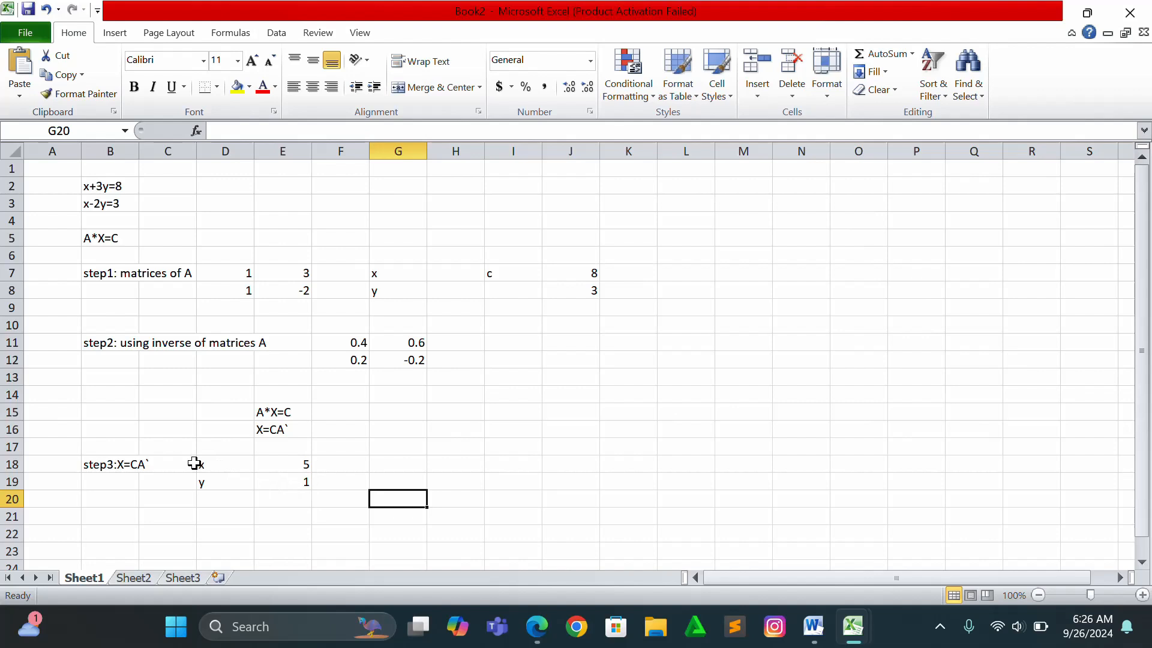
# Center the contents of the solution block D18:E19 and fill it with the standard light green color
pyautogui.moveTo(194, 463); pyautogui.dragTo(289, 479)
pyautogui.click(216, 411)
pyautogui.rightClick(289, 479)
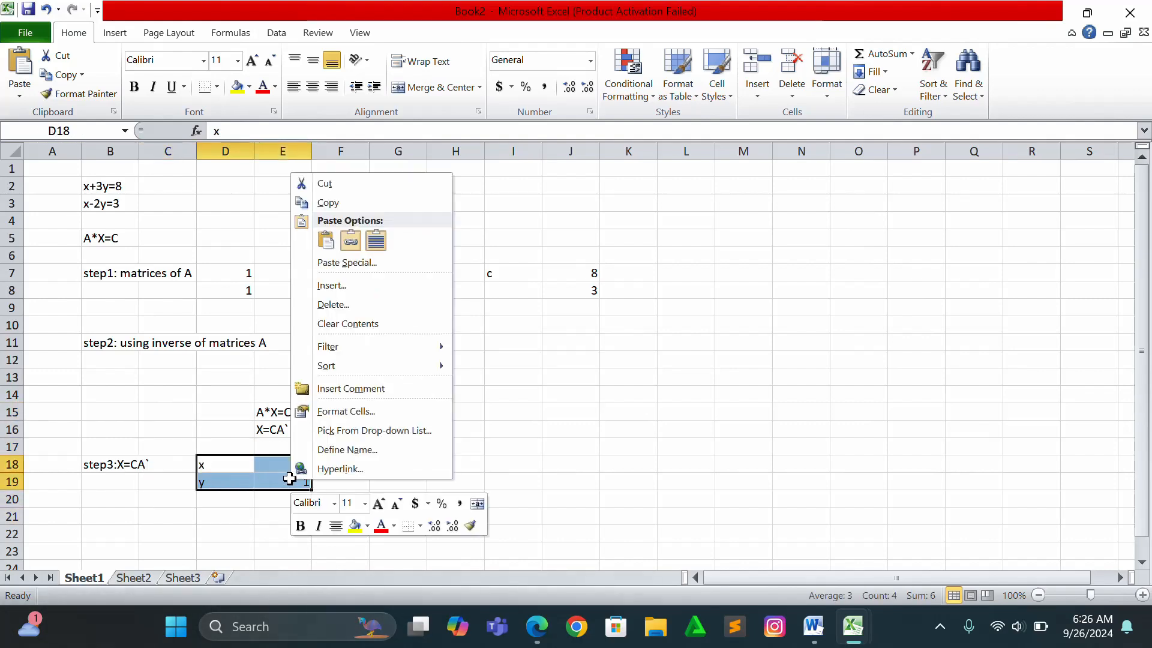
pyautogui.click(336, 524)
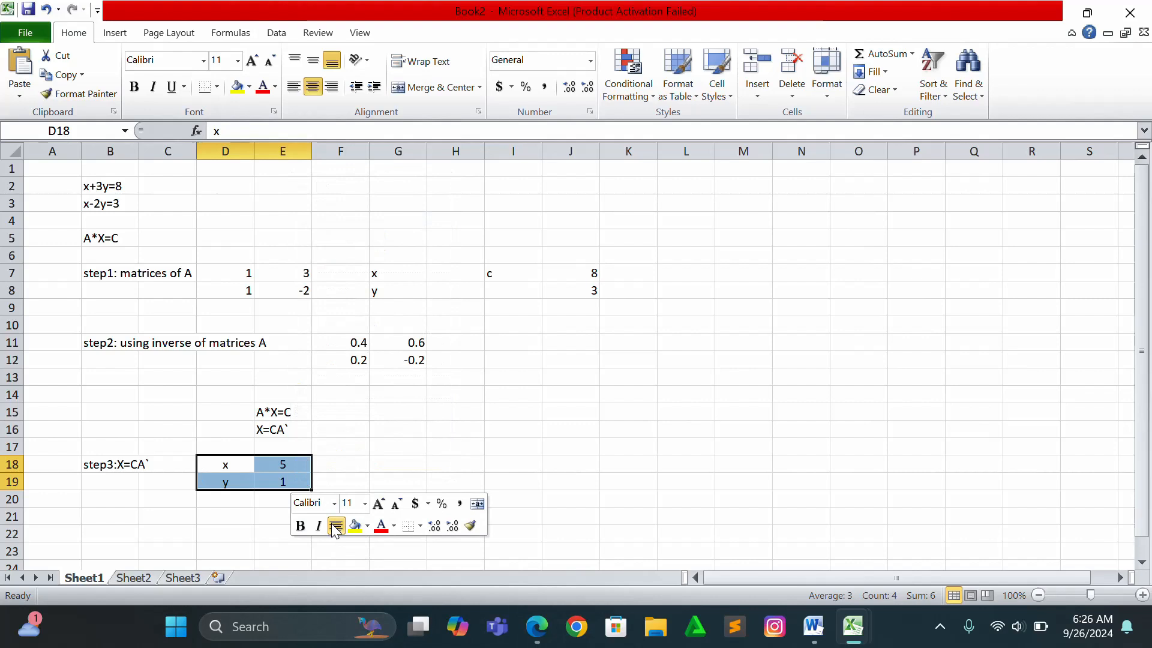
pyautogui.click(367, 525)
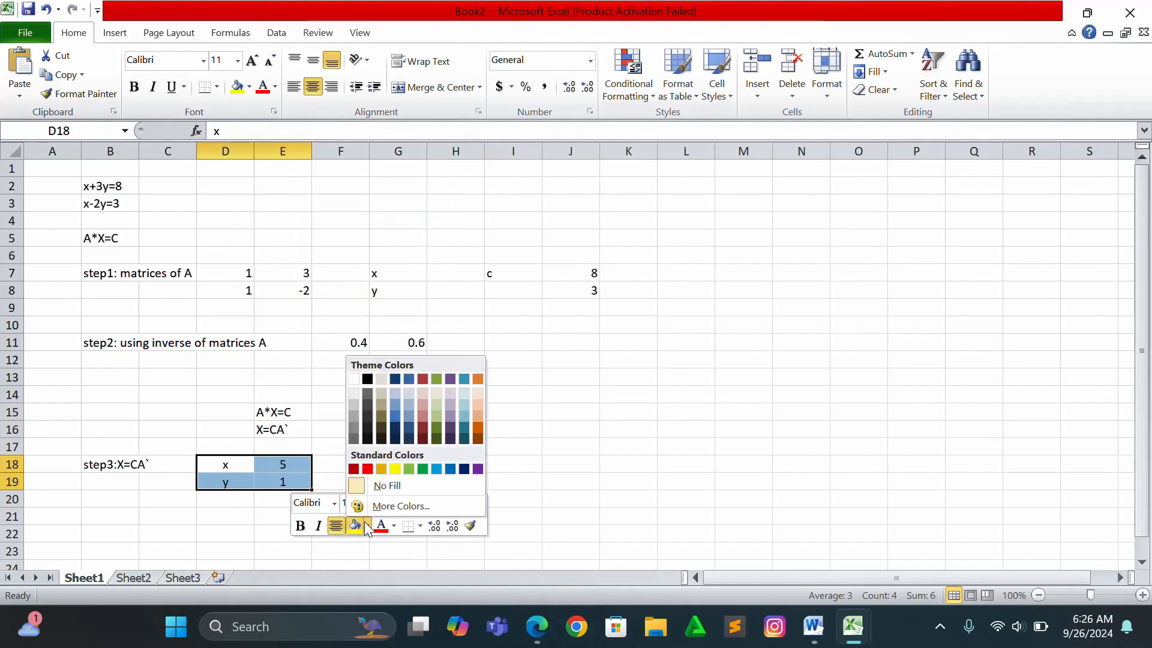
pyautogui.click(408, 469)
pyautogui.click(545, 445)
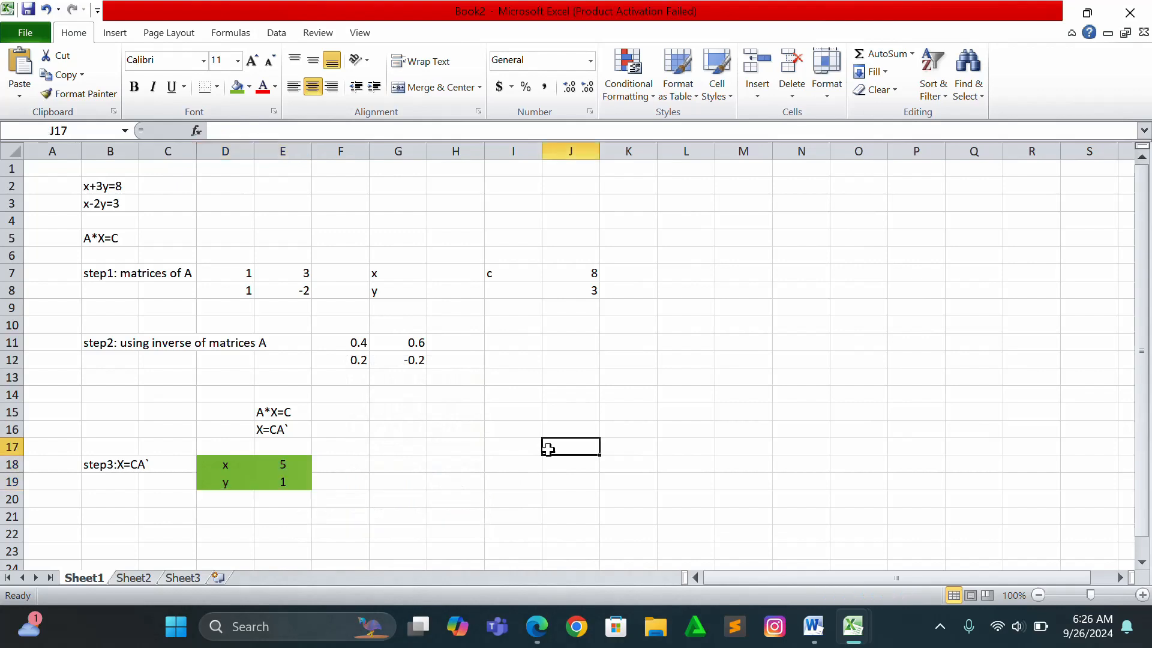
# Write the conclusion "so values of the variable of x and y is 5 and 1 respectively" in cell D21
pyautogui.click(236, 518)
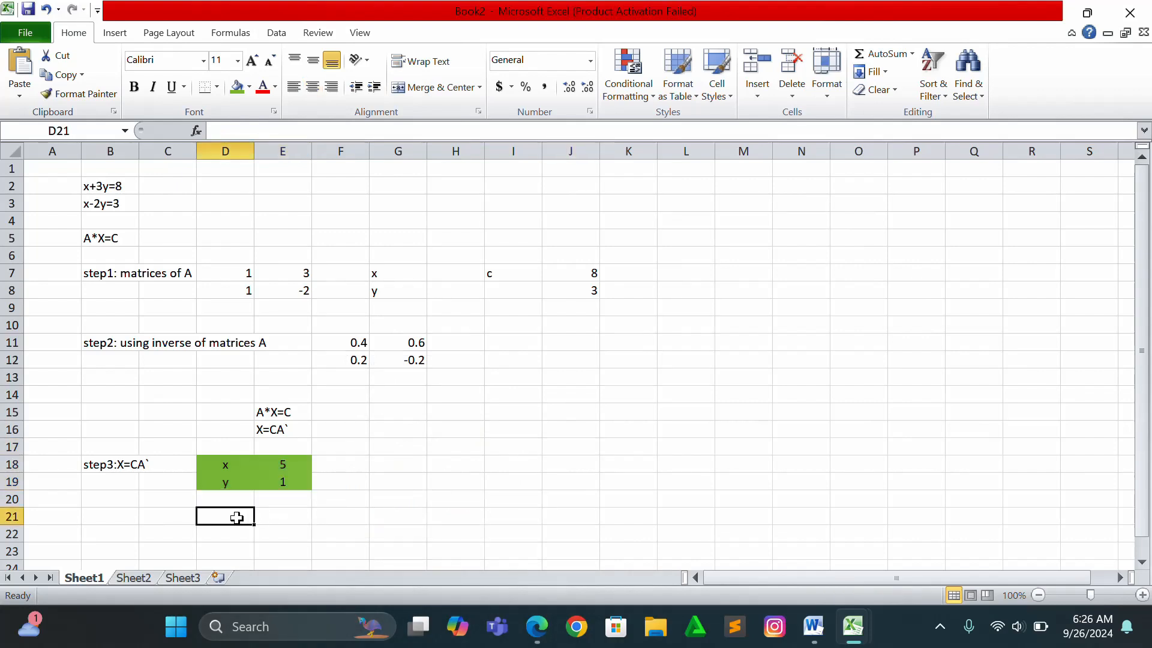
pyautogui.write('so')
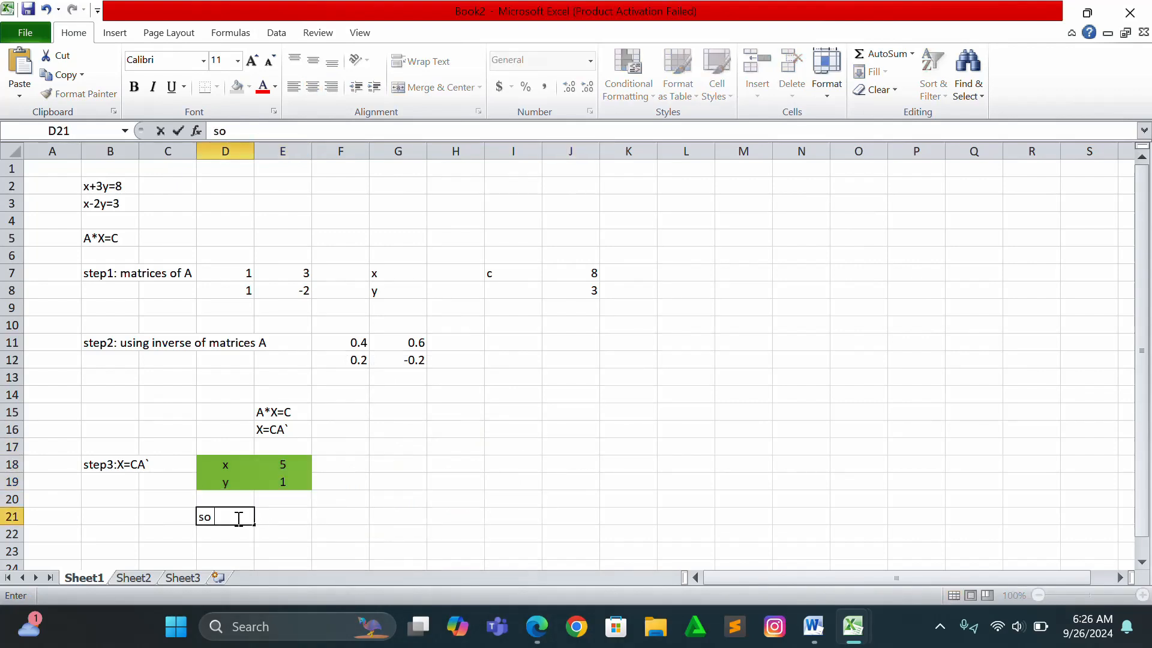
pyautogui.write(' value')
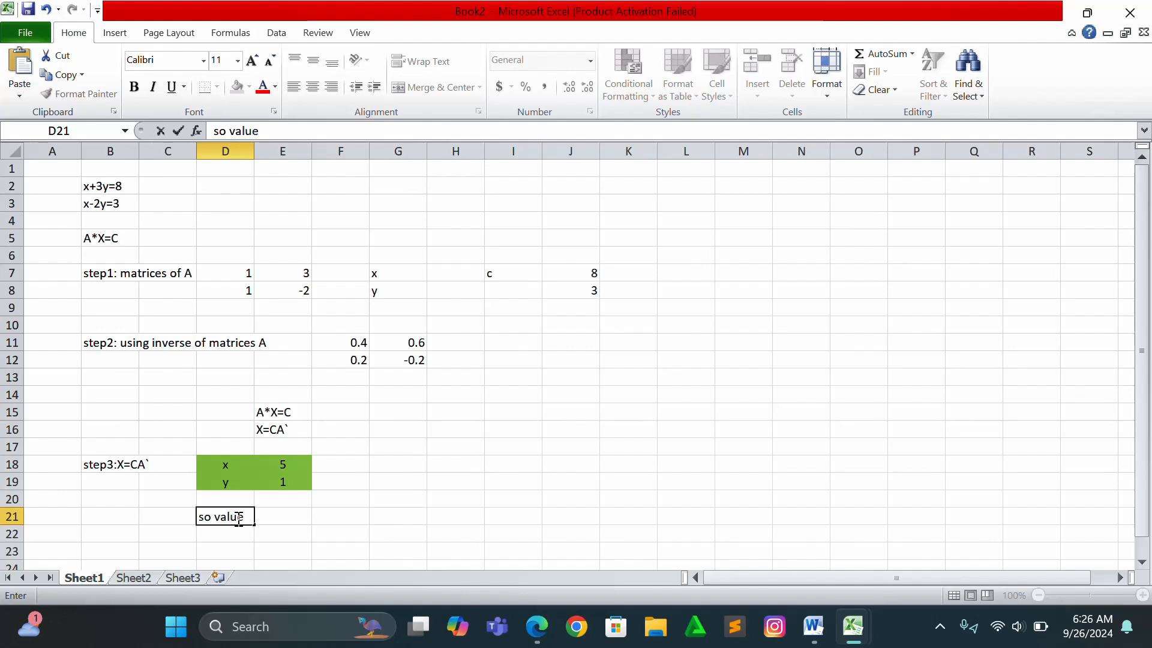
pyautogui.write('s of the')
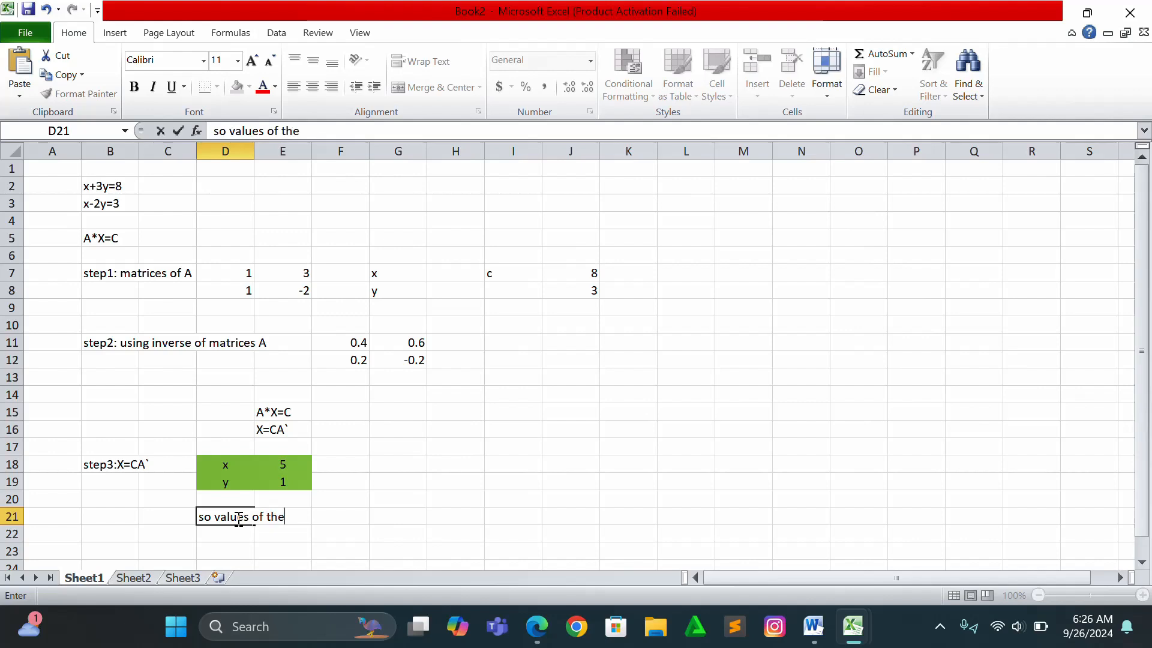
pyautogui.write(' variabl')
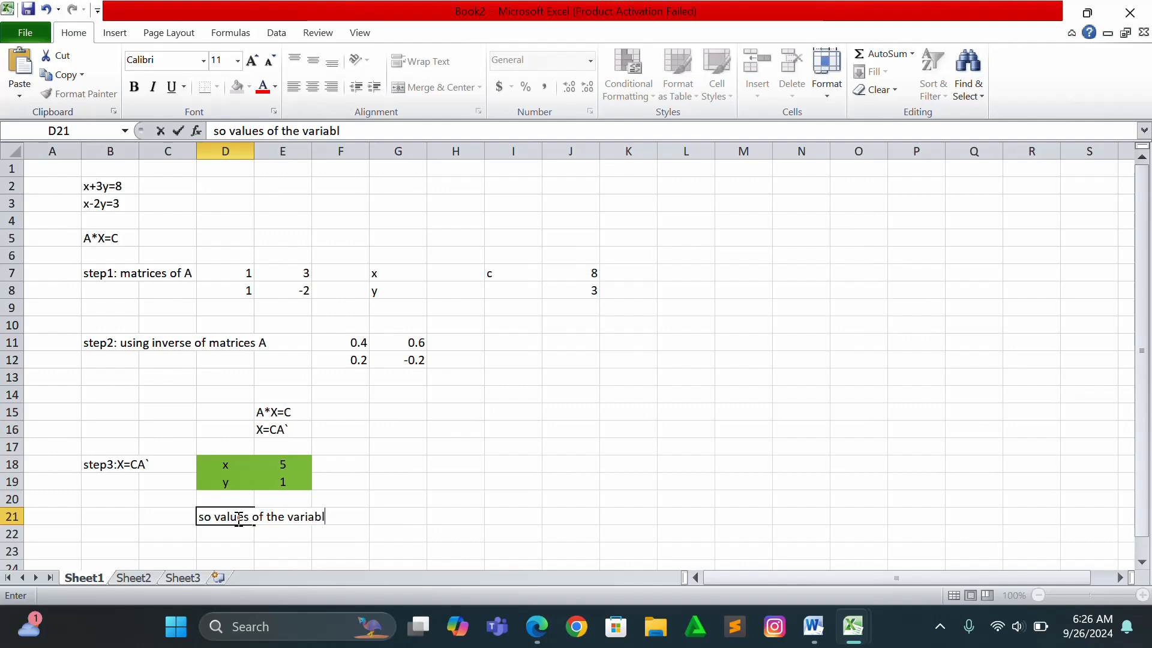
pyautogui.write('e of x an')
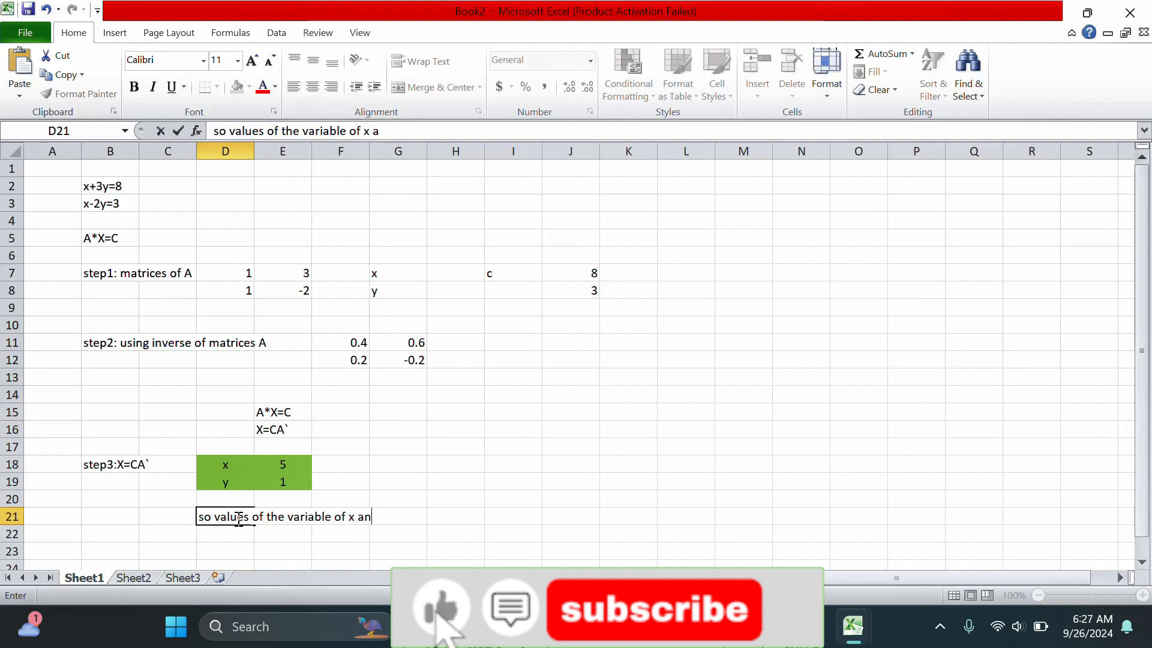
pyautogui.write('d y')
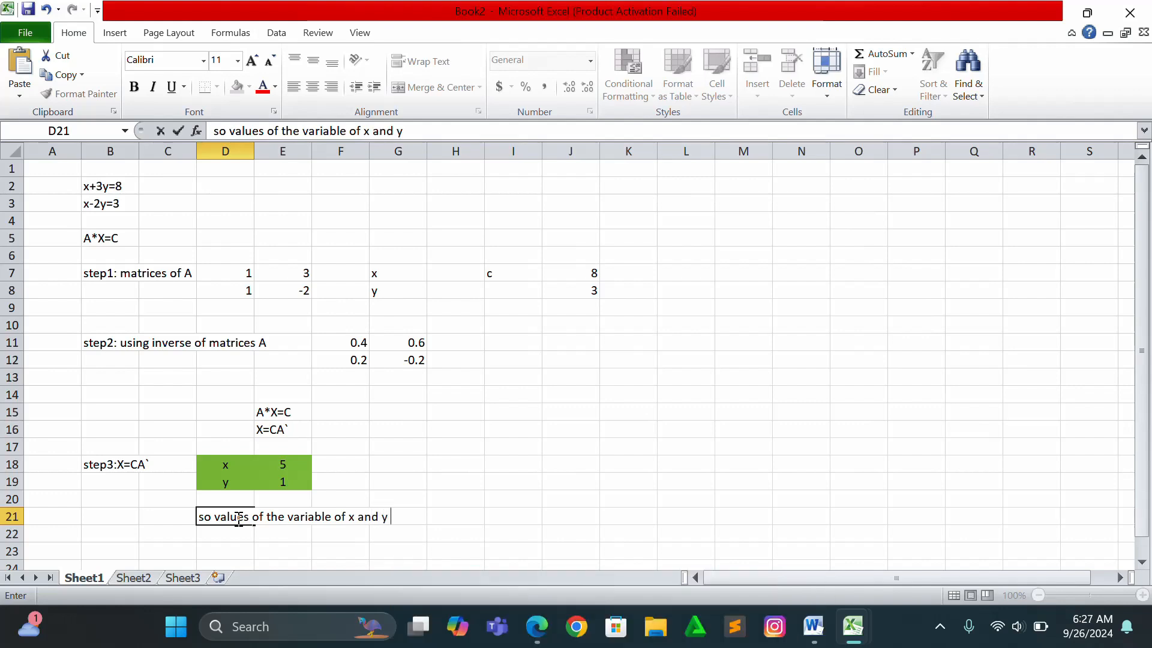
pyautogui.write(' is 5 and 1 re')
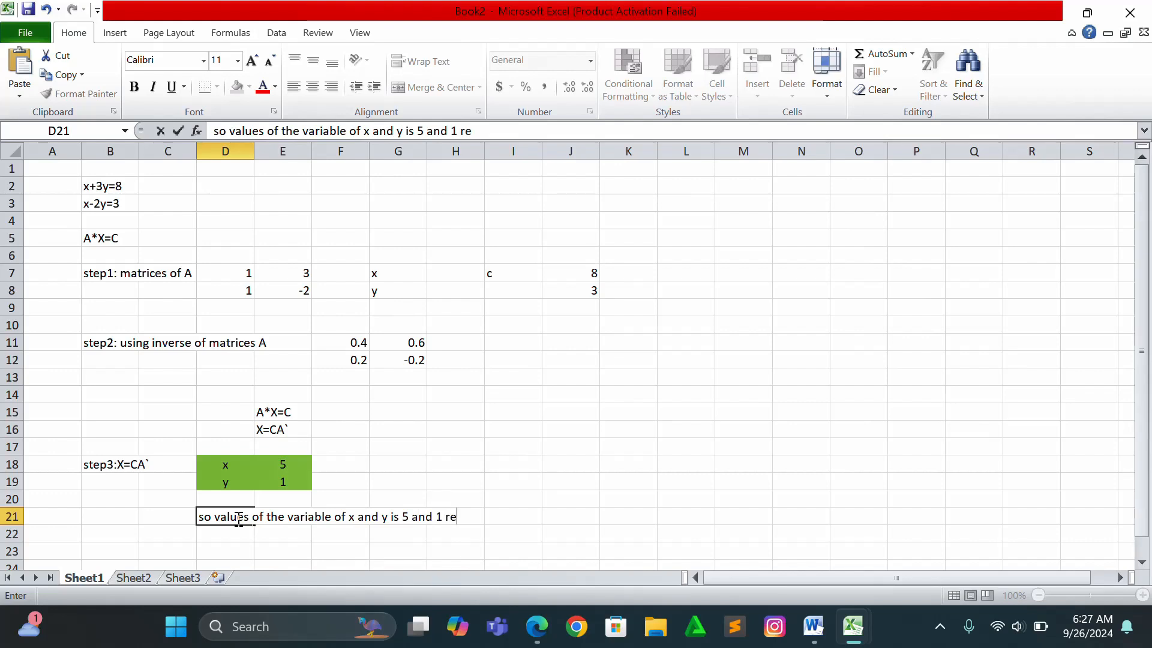
pyautogui.write('spectively')
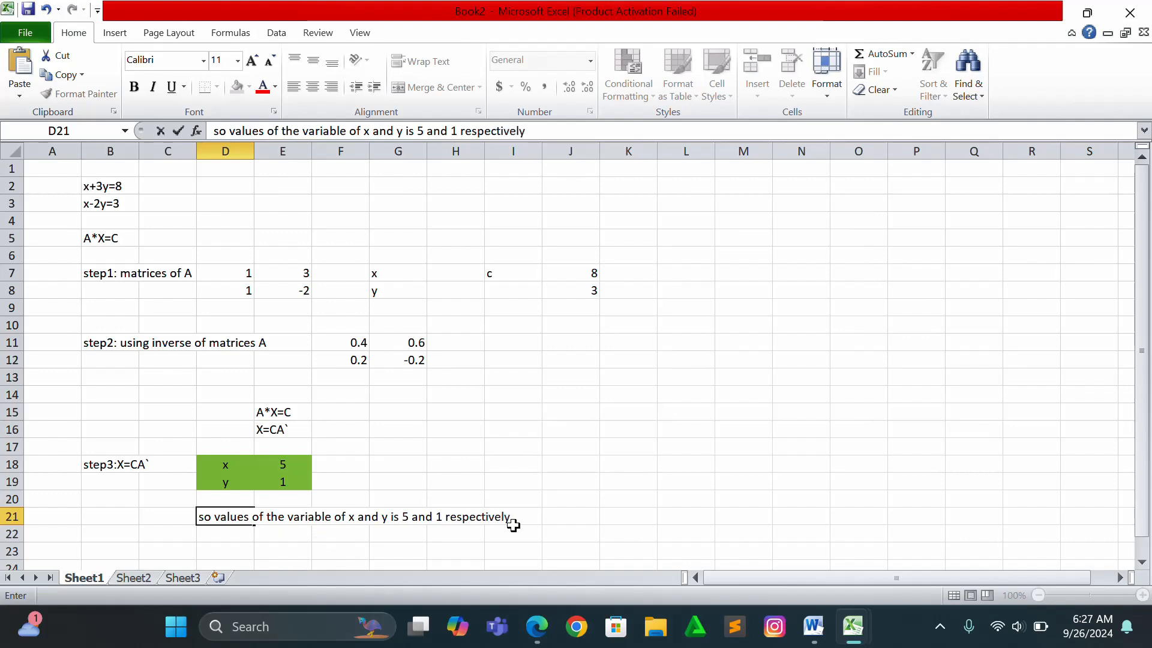
pyautogui.press('Return')
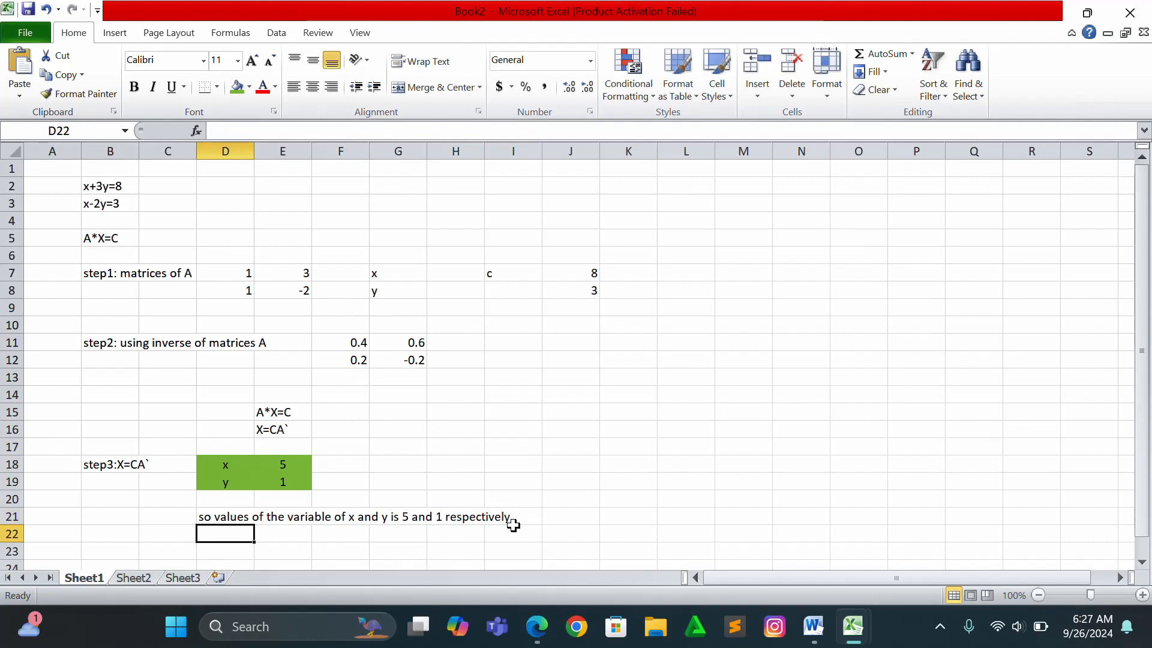
# Enter the solutions x=5 in cell D22 and y=1 in cell D23, below the conclusion
pyautogui.write('x=')
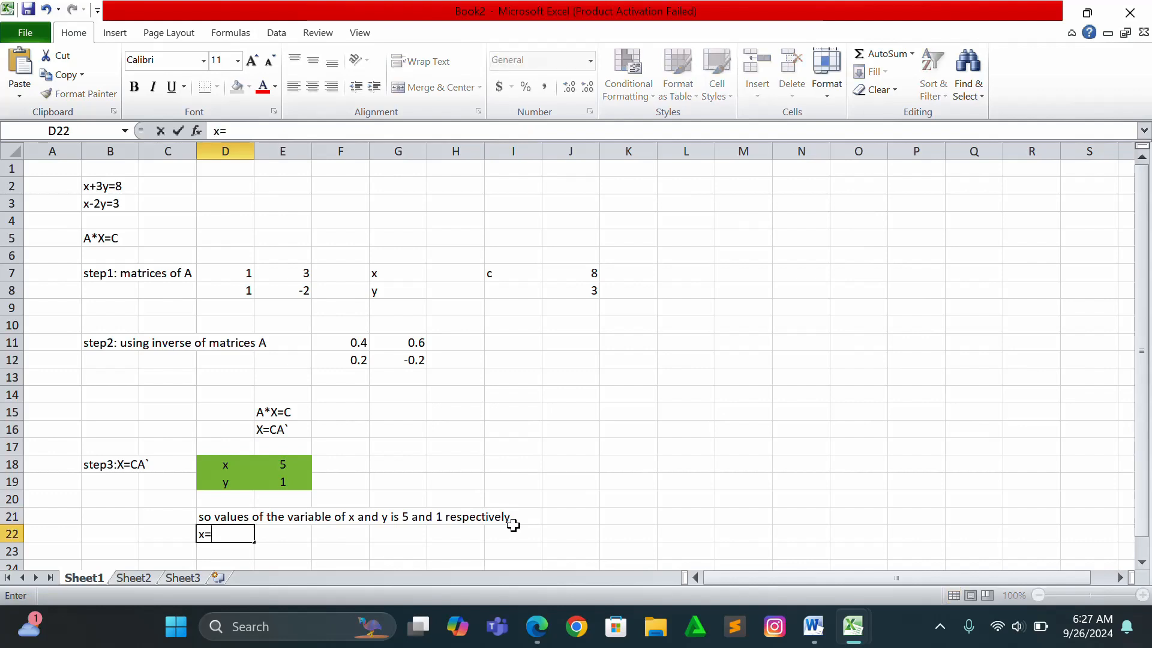
pyautogui.write('5')
pyautogui.press('Return')
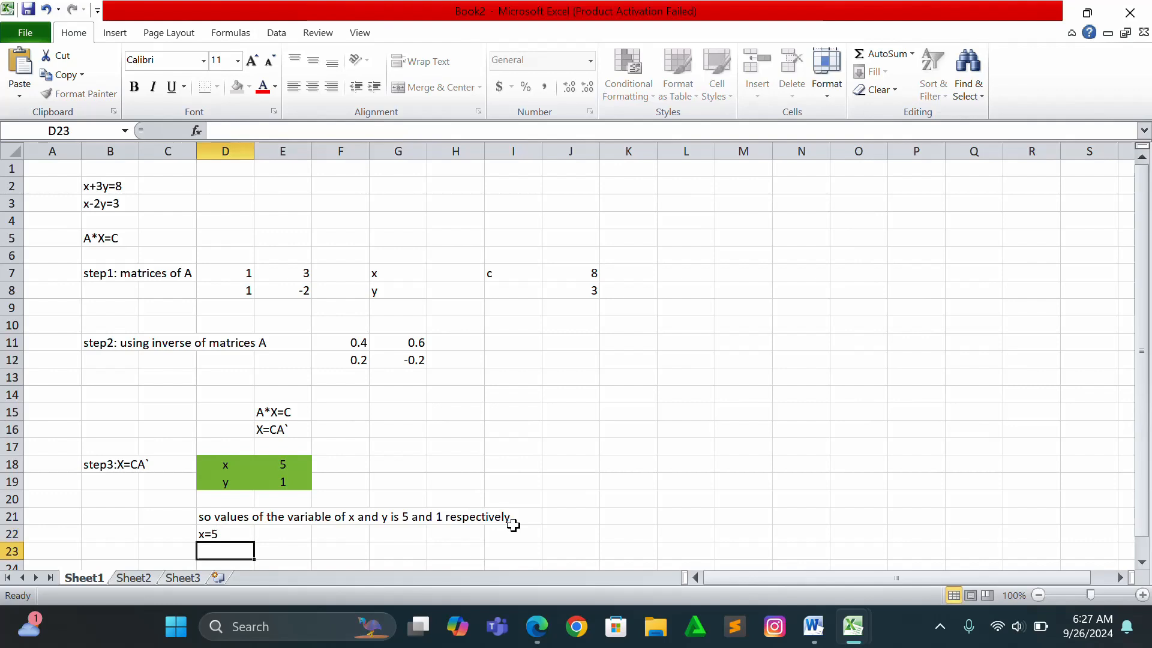
pyautogui.write('y=1')
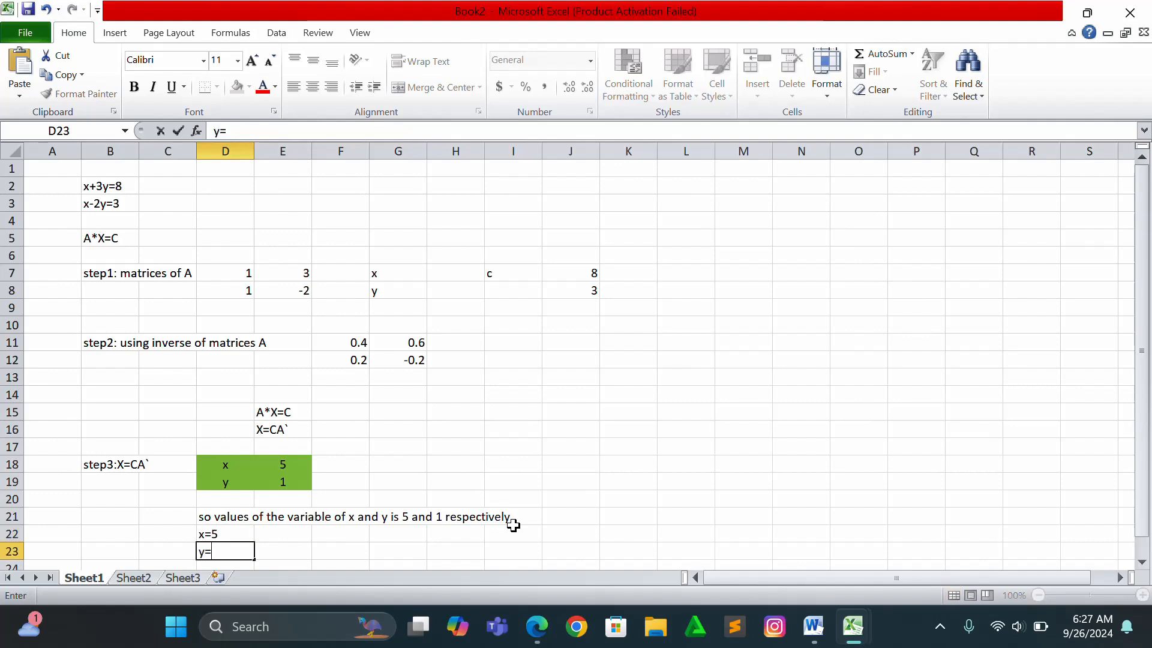
pyautogui.click(629, 514)
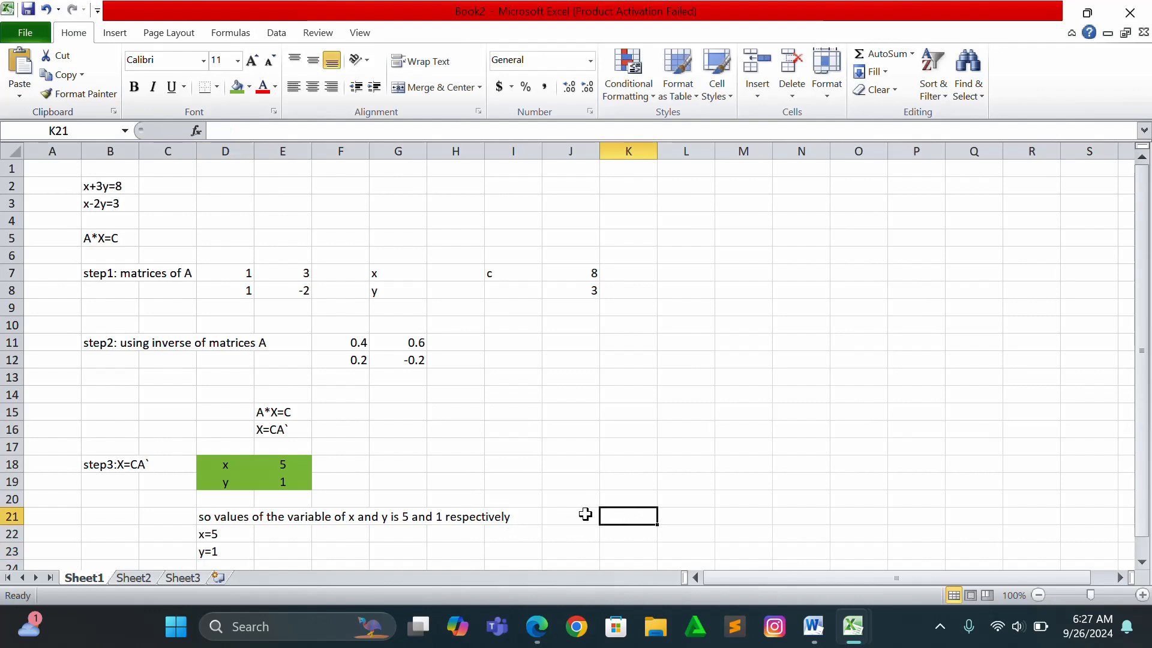